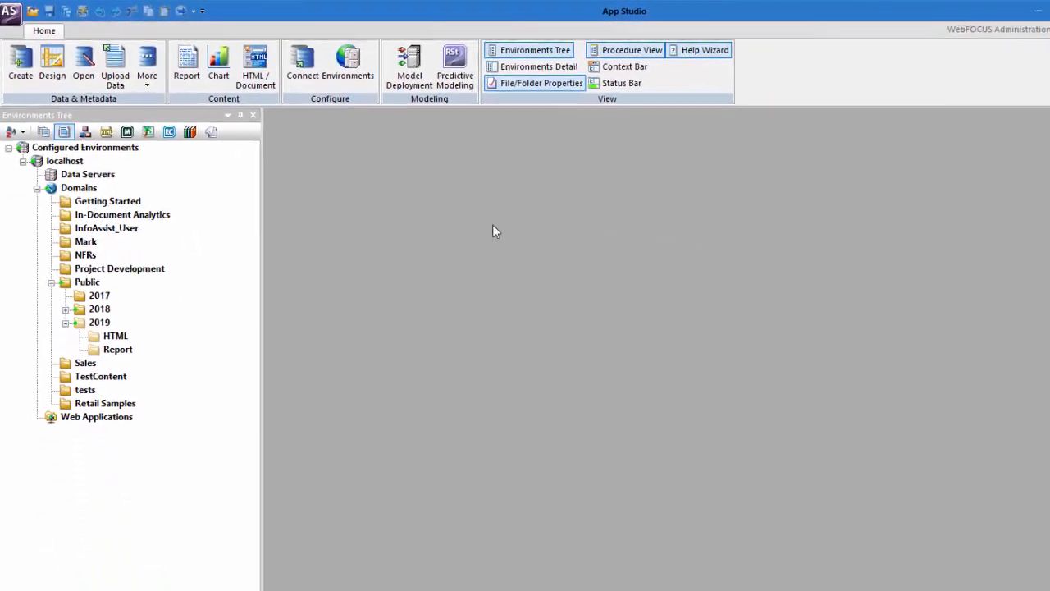
- Examine the Report Wizard's starting options and the kinds of new items offered for the Report folder under Public/2019
left_click(174, 70)
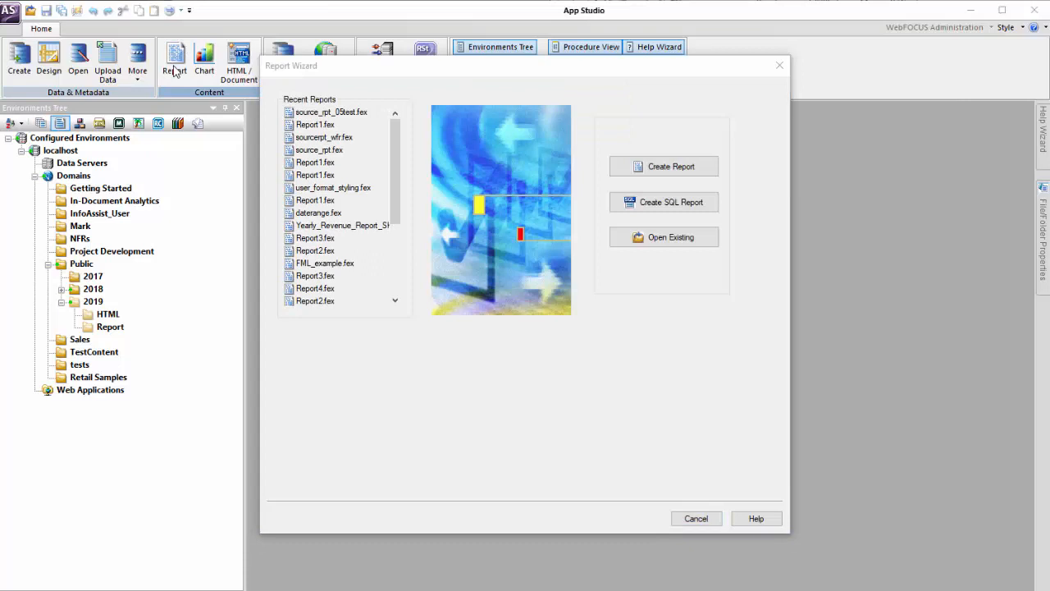
left_click(779, 65)
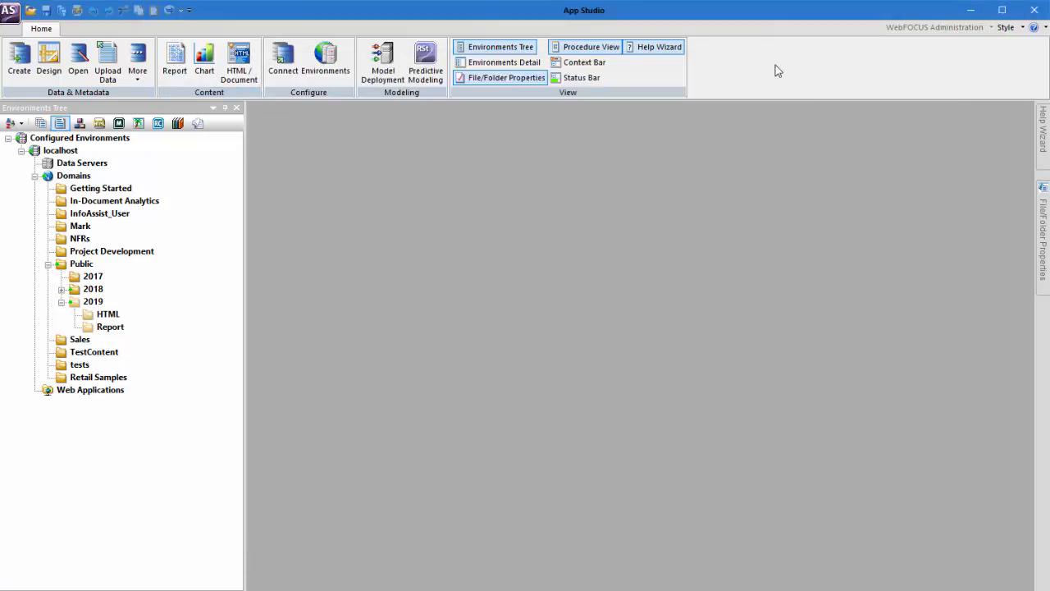
right_click(113, 327)
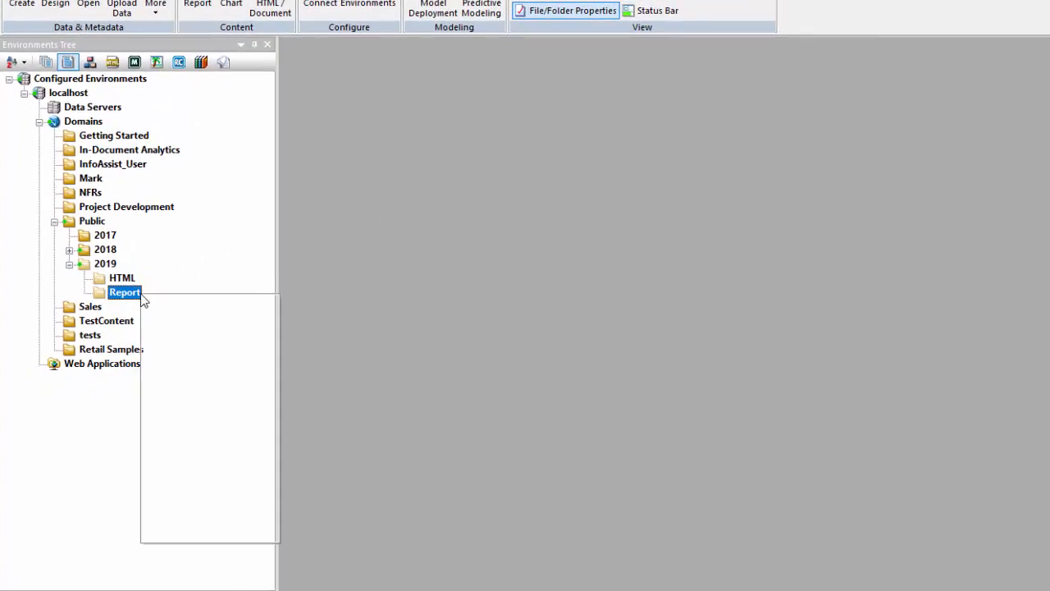
mouse_move(277, 324)
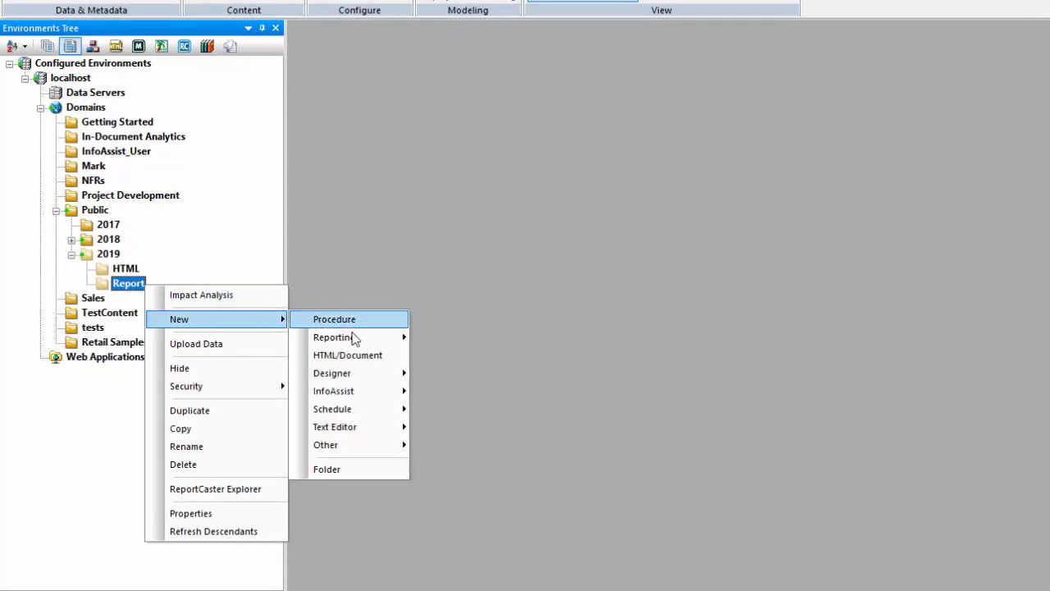
mouse_move(358, 339)
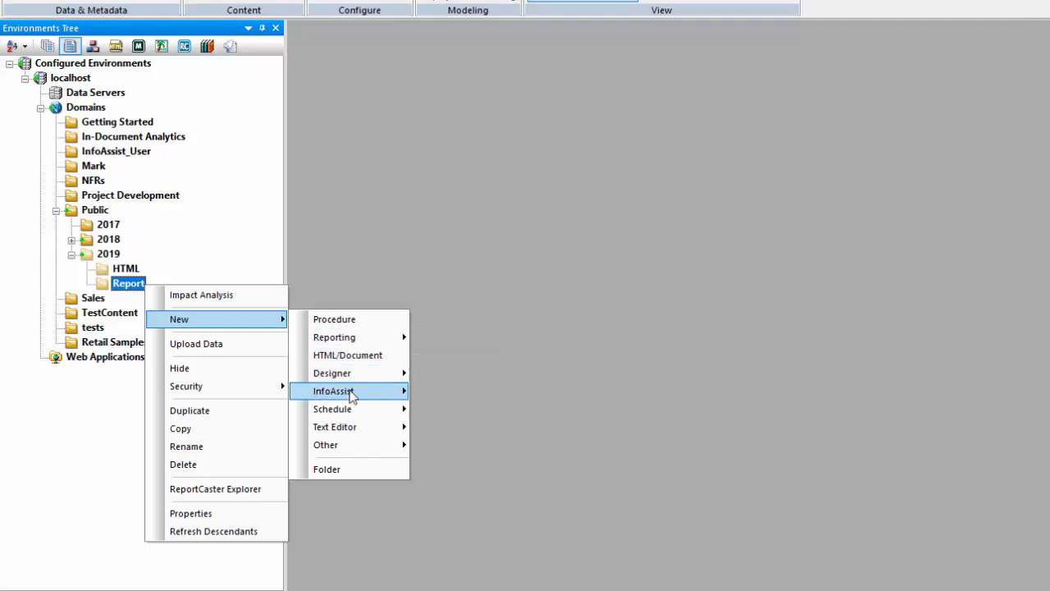
mouse_move(345, 430)
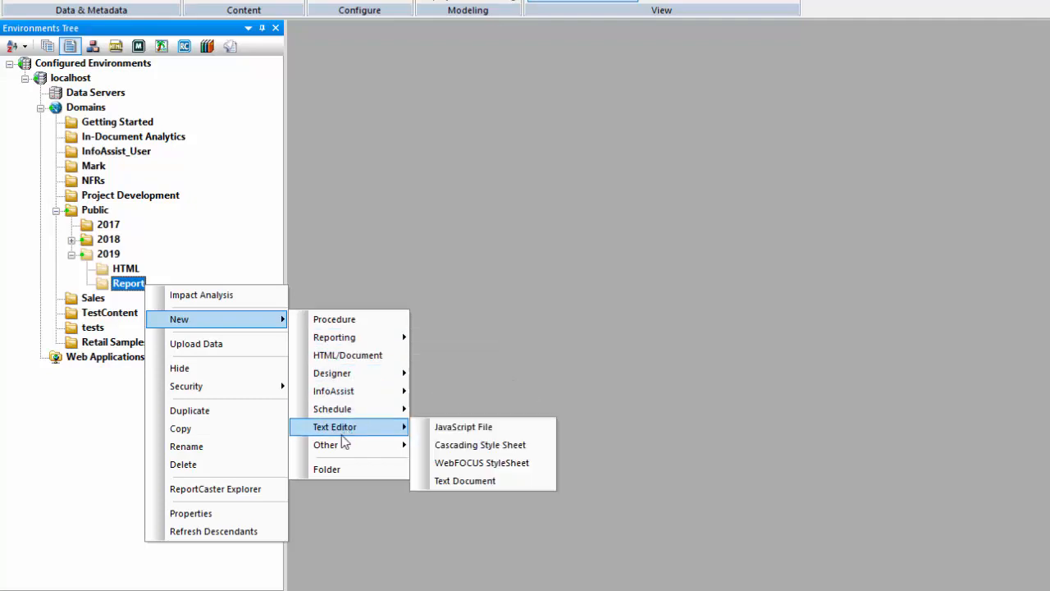
mouse_move(341, 448)
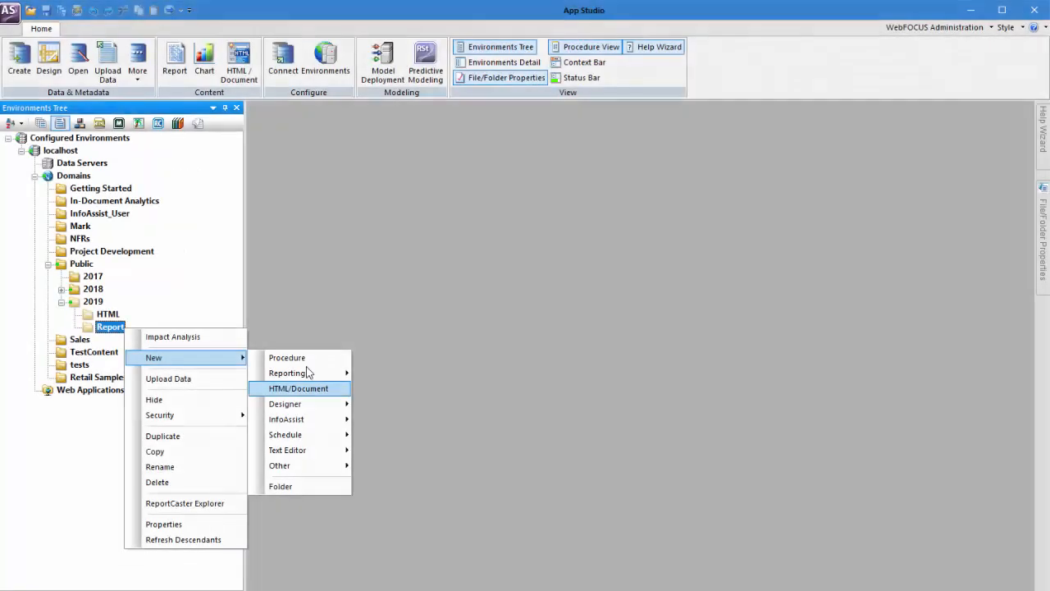
left_click(343, 249)
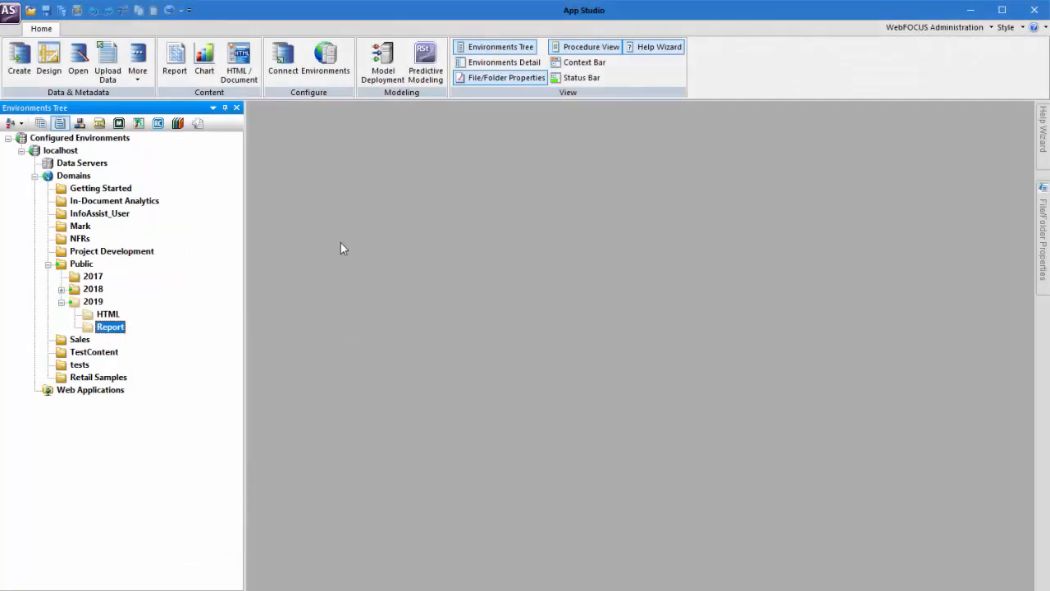
- Create a report in the Public/2019/Report folder using the wf_retail_lite.mas data source from the ibisamp application folder
left_click(174, 57)
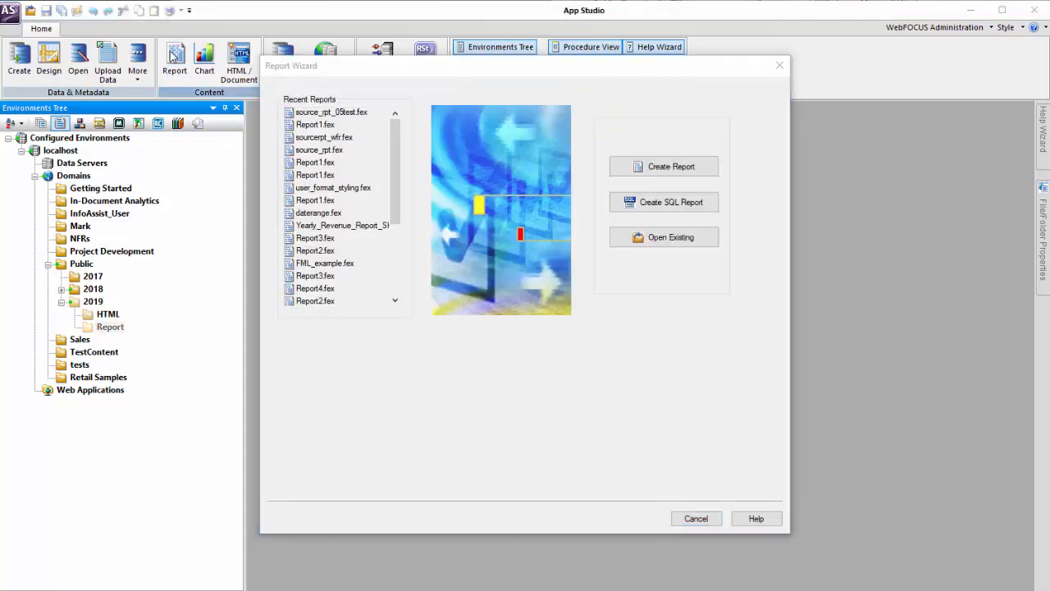
left_click(643, 175)
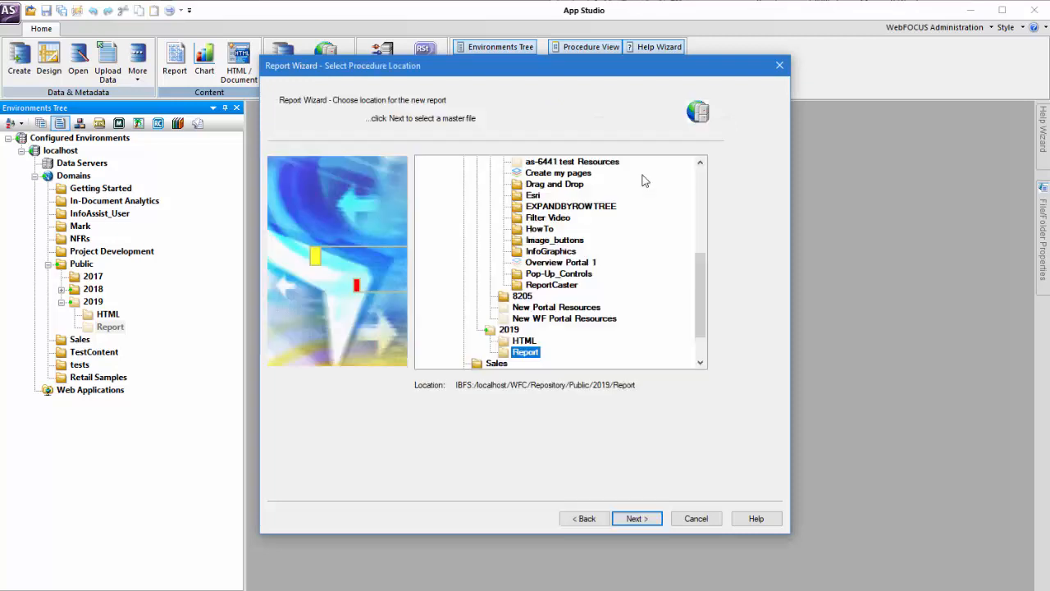
left_click(639, 518)
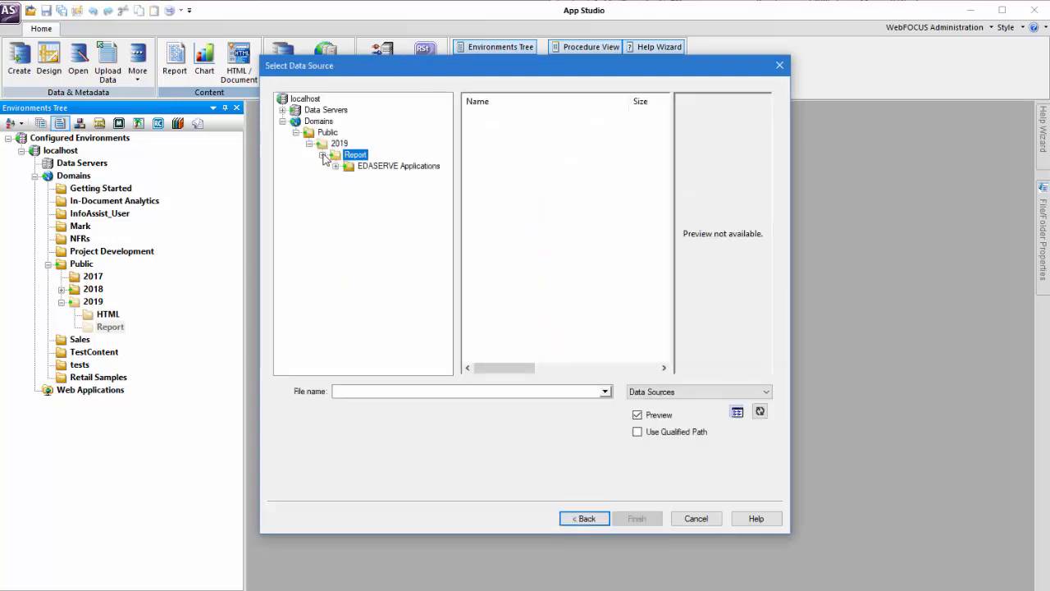
left_click(335, 167)
left_click(383, 212)
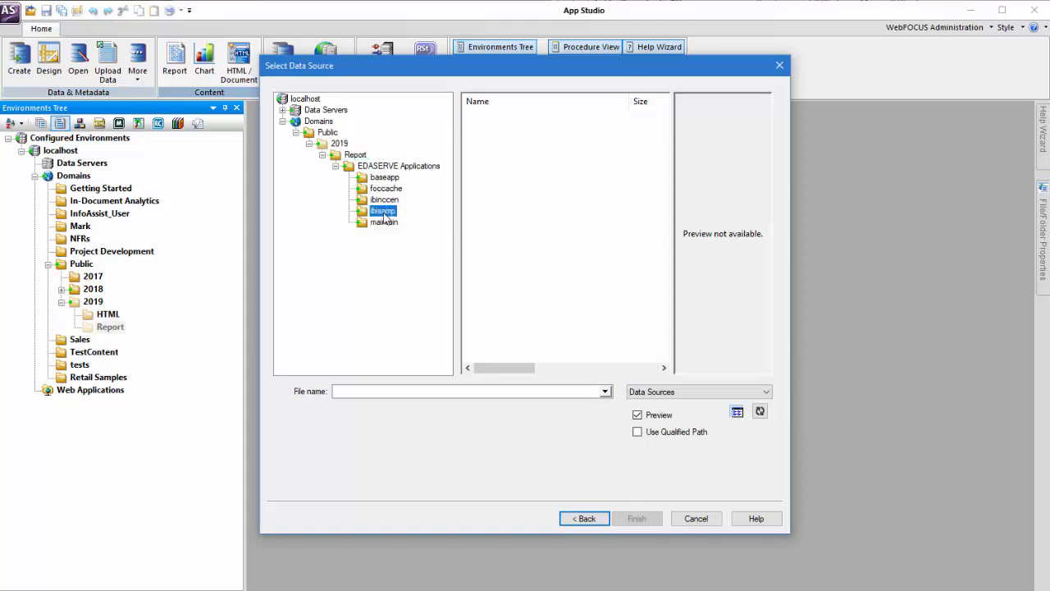
left_click_drag(665, 118, 664, 328)
scroll(587, 250, "up", 4)
left_click(533, 184)
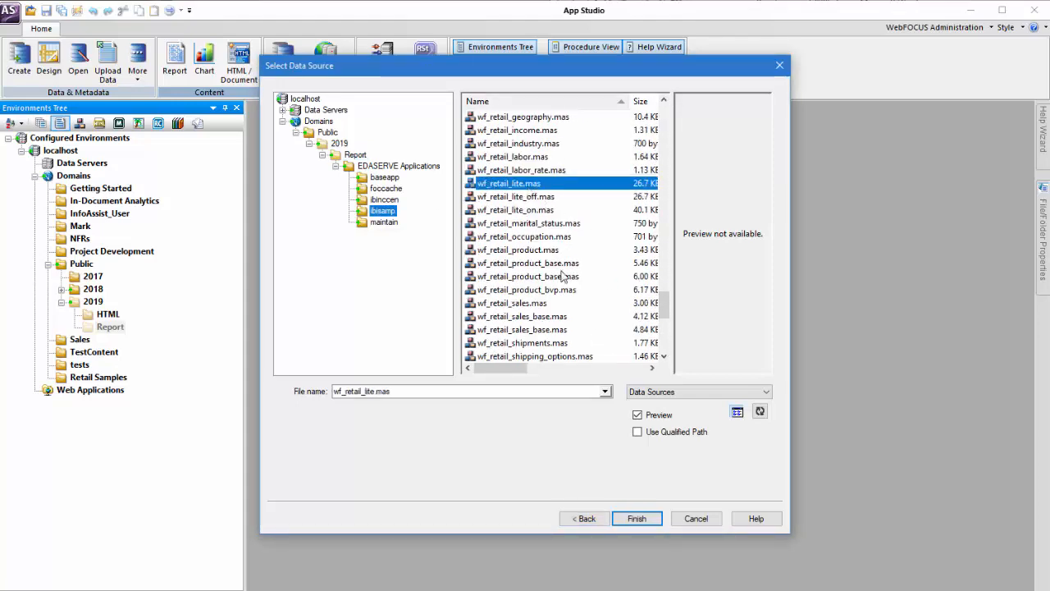
left_click(641, 517)
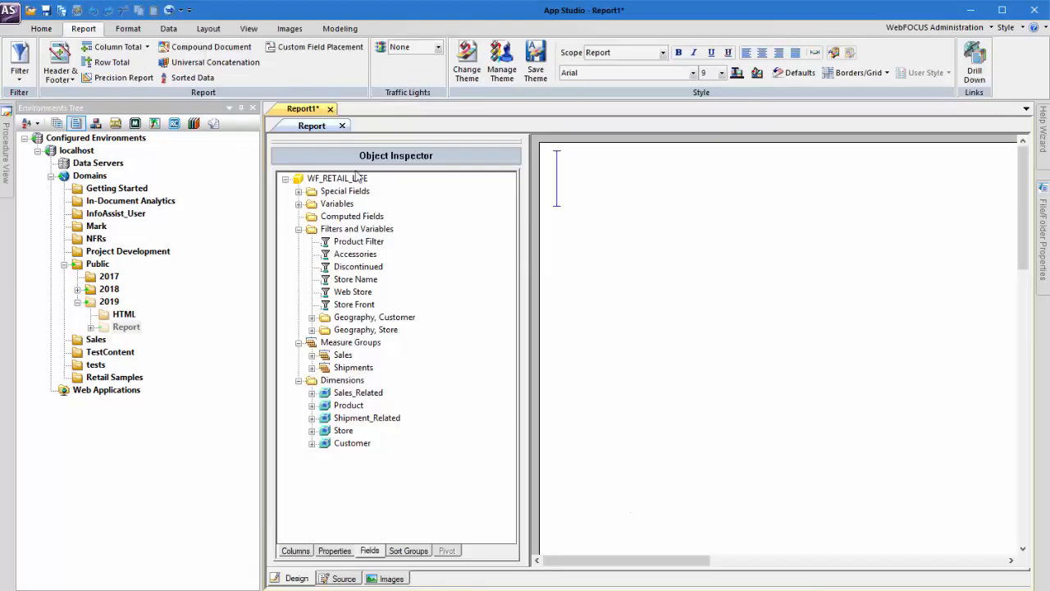
- Auto-hide the Environments Tree and add the Product,Category and Quantity,Sold fields to the report
left_click(241, 110)
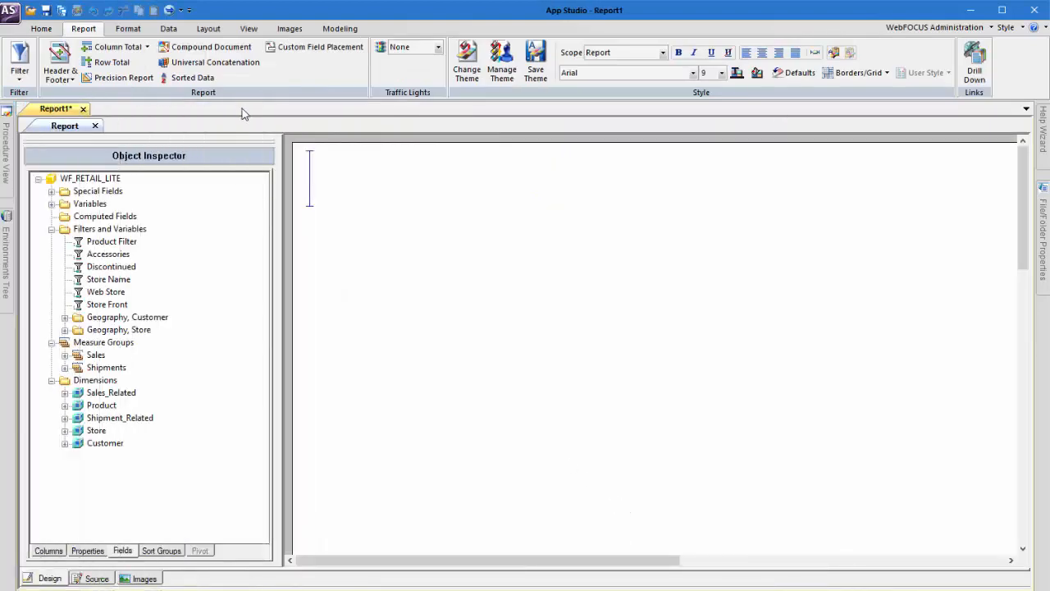
left_click(64, 405)
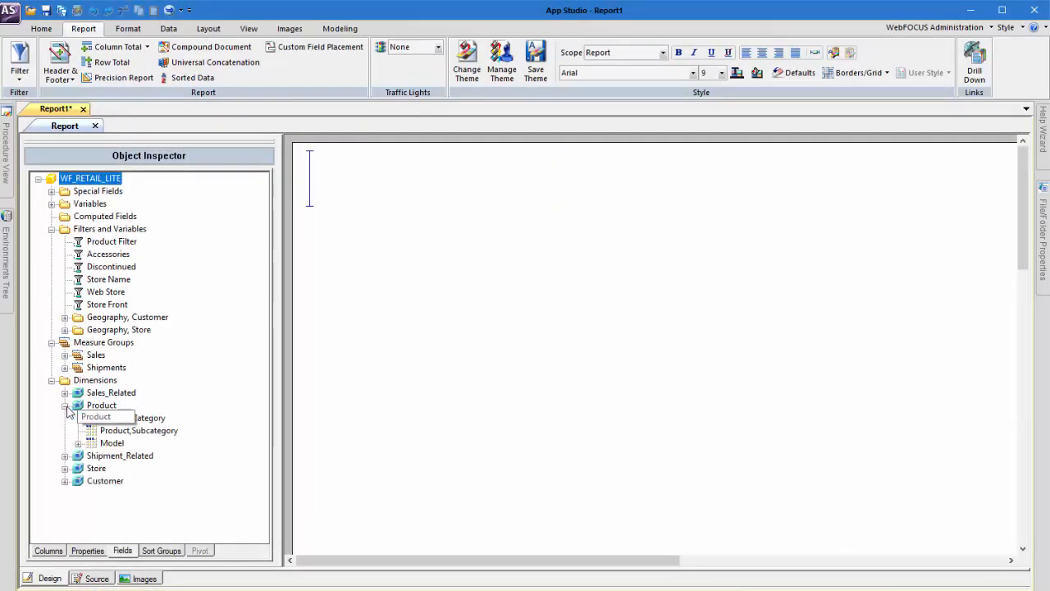
double_click(143, 418)
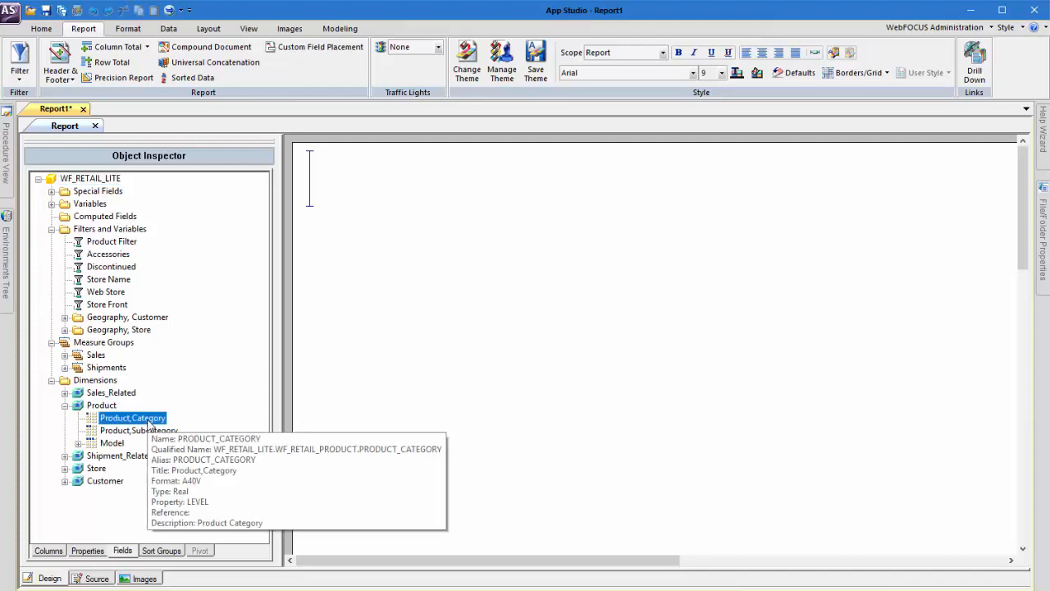
left_click(64, 354)
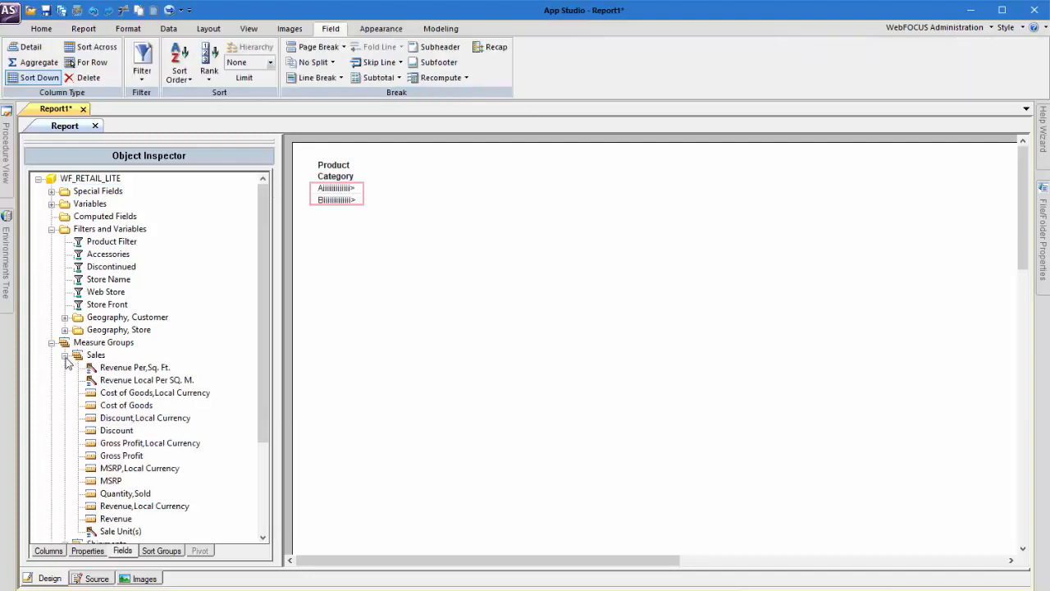
double_click(127, 493)
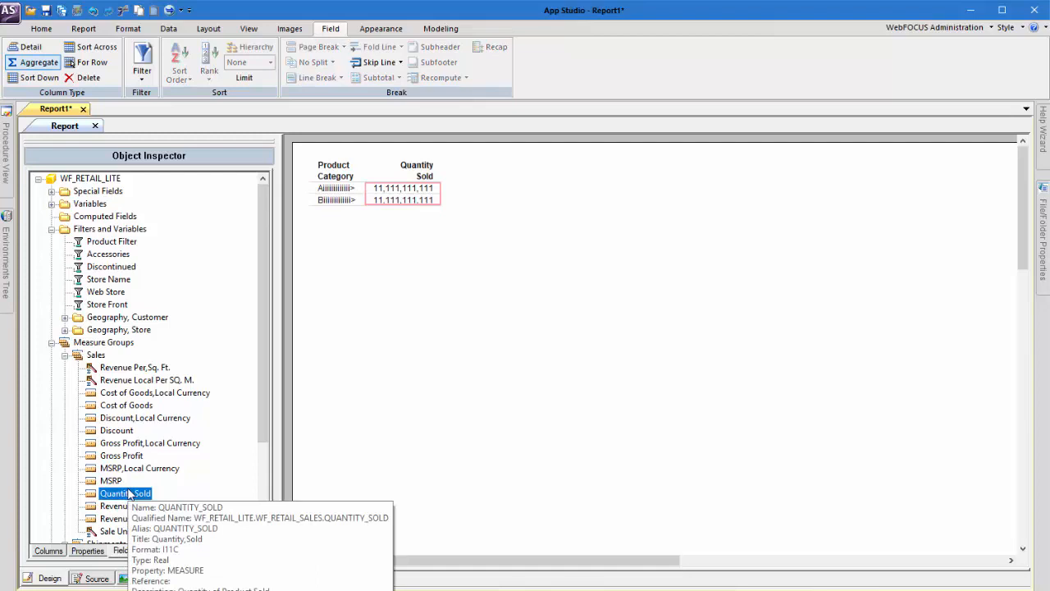
- Insert the Sale,Quarter field between Product Category and Quantity Sold and make it a Sort Across column
left_click(370, 156)
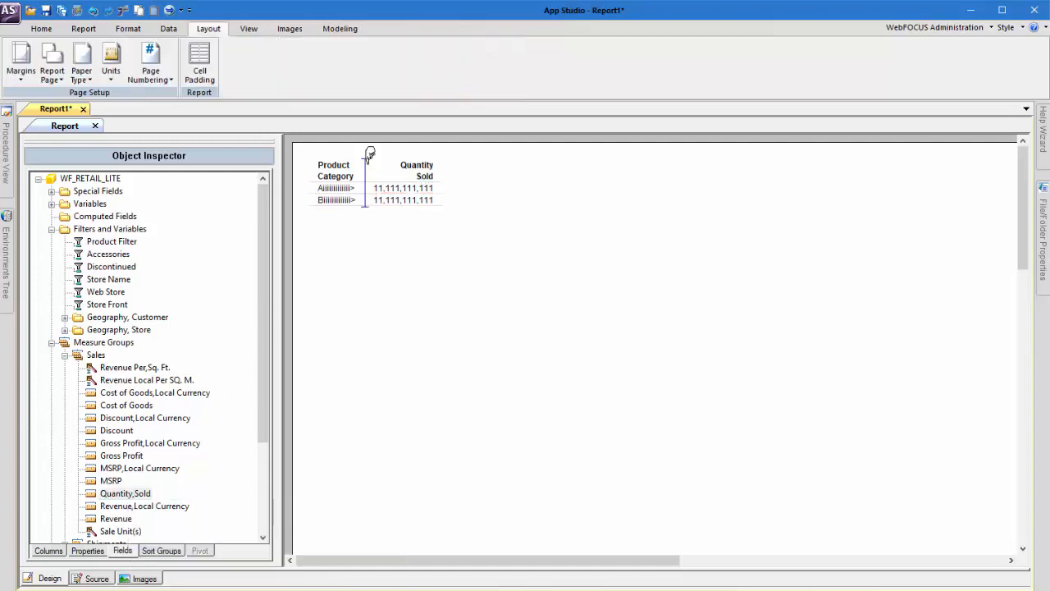
scroll(168, 336, "down", 3)
left_click(66, 444)
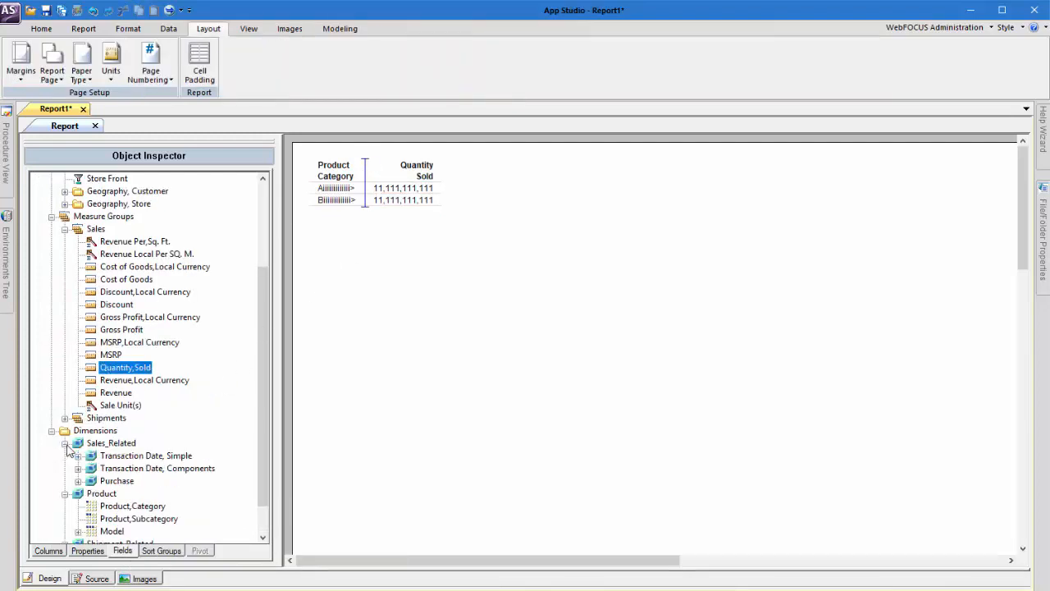
left_click(78, 455)
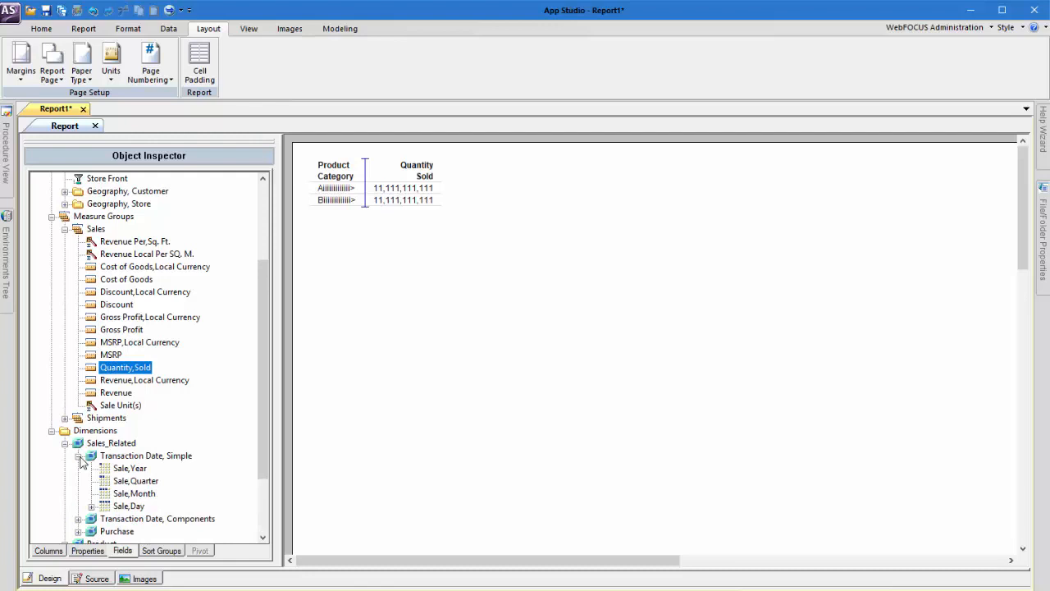
double_click(117, 482)
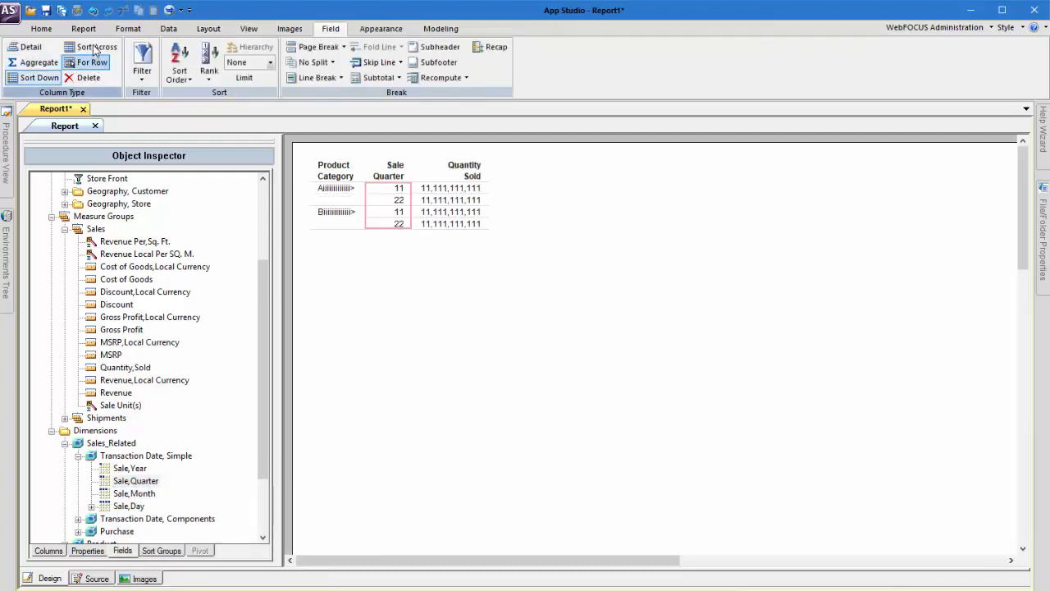
left_click(94, 47)
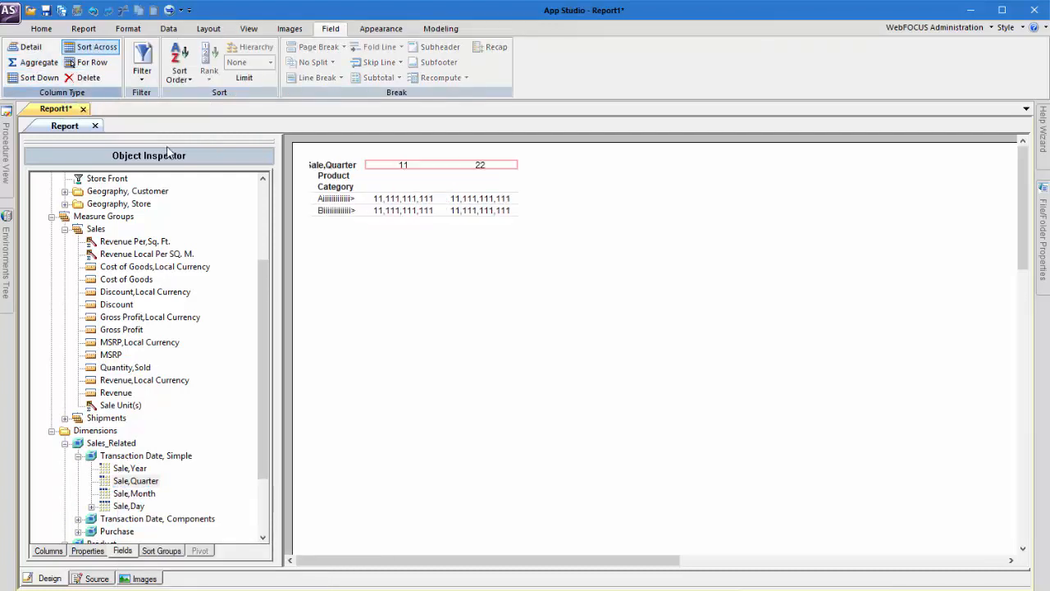
- Run the report to preview its output in the browser, and close the preview
scroll(211, 202, "up", 5)
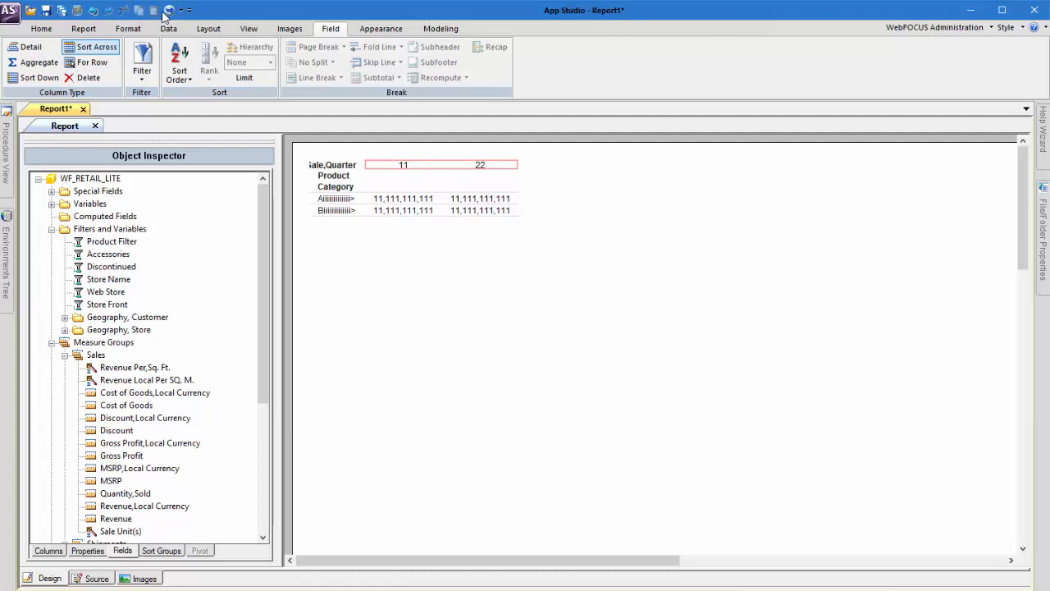
left_click(169, 13)
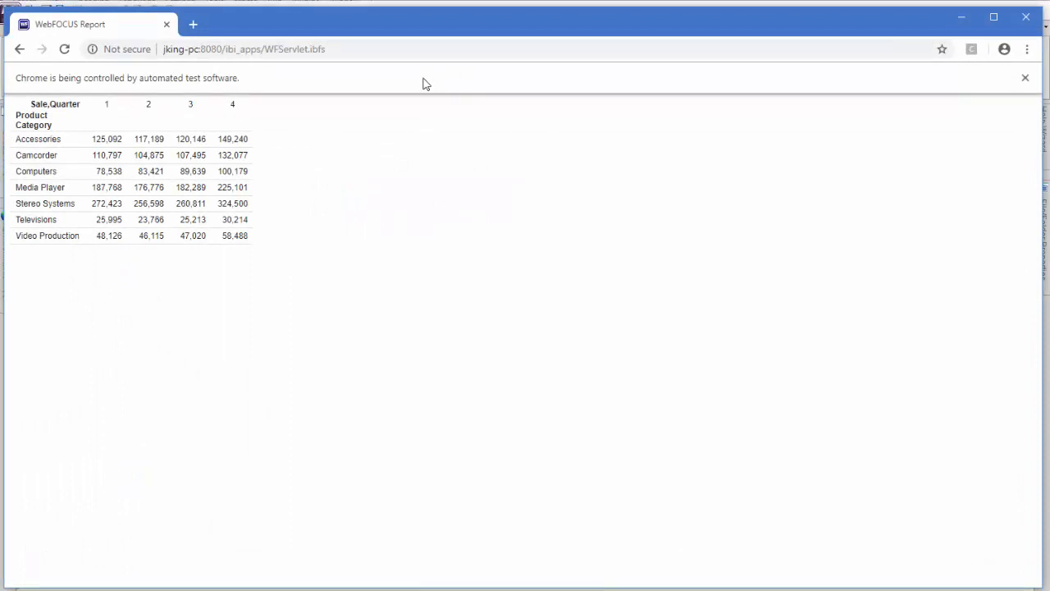
left_click(1025, 17)
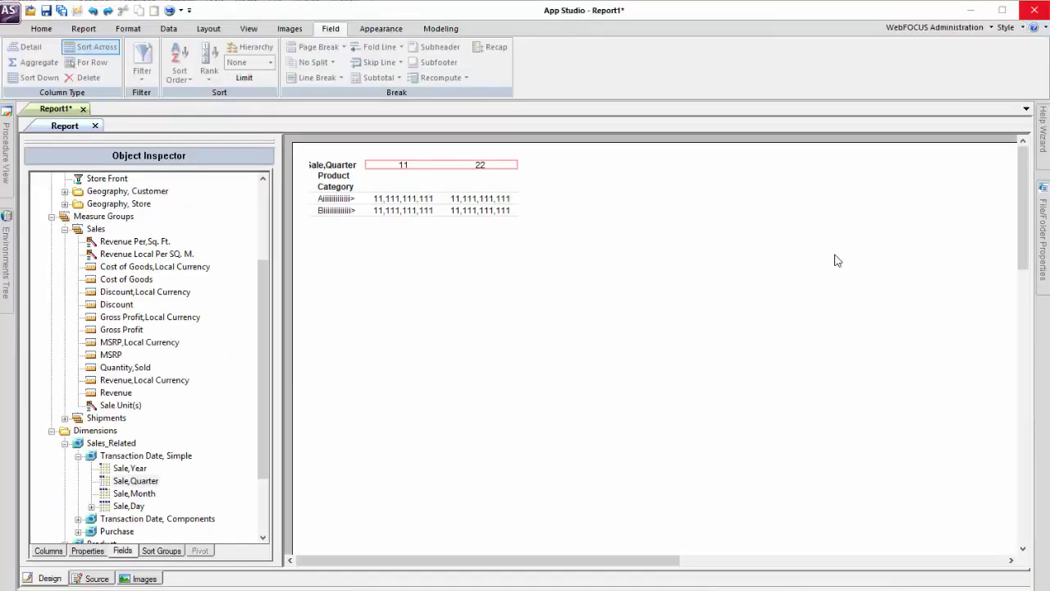
left_click(92, 31)
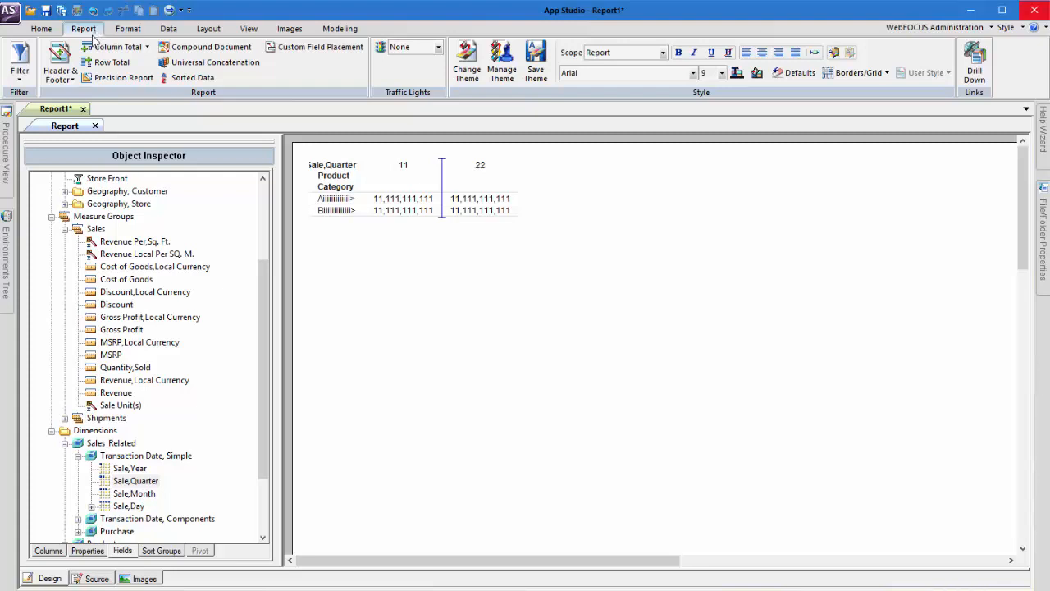
mouse_move(10, 285)
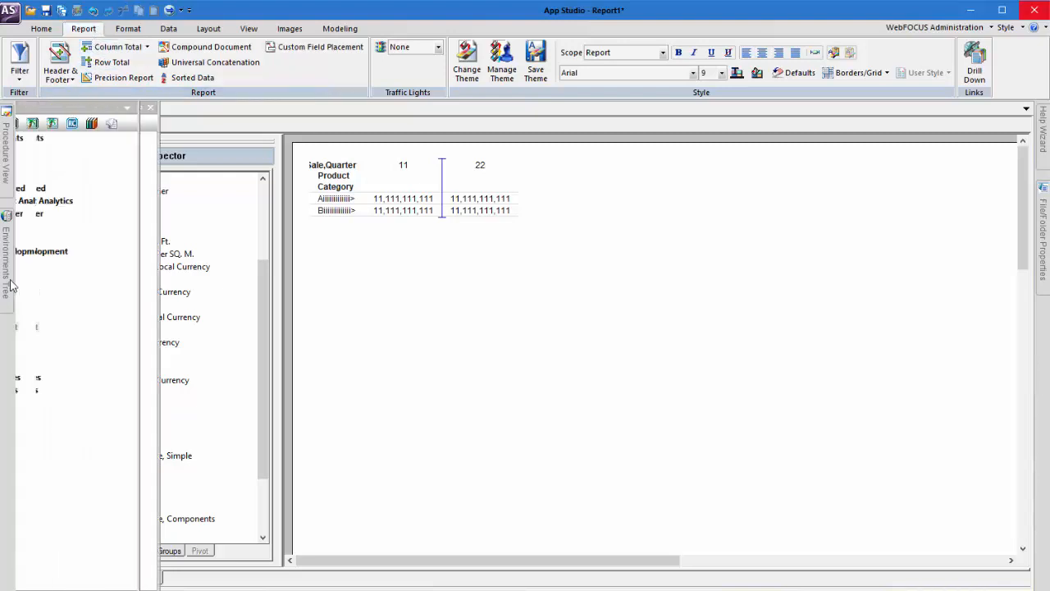
right_click(124, 331)
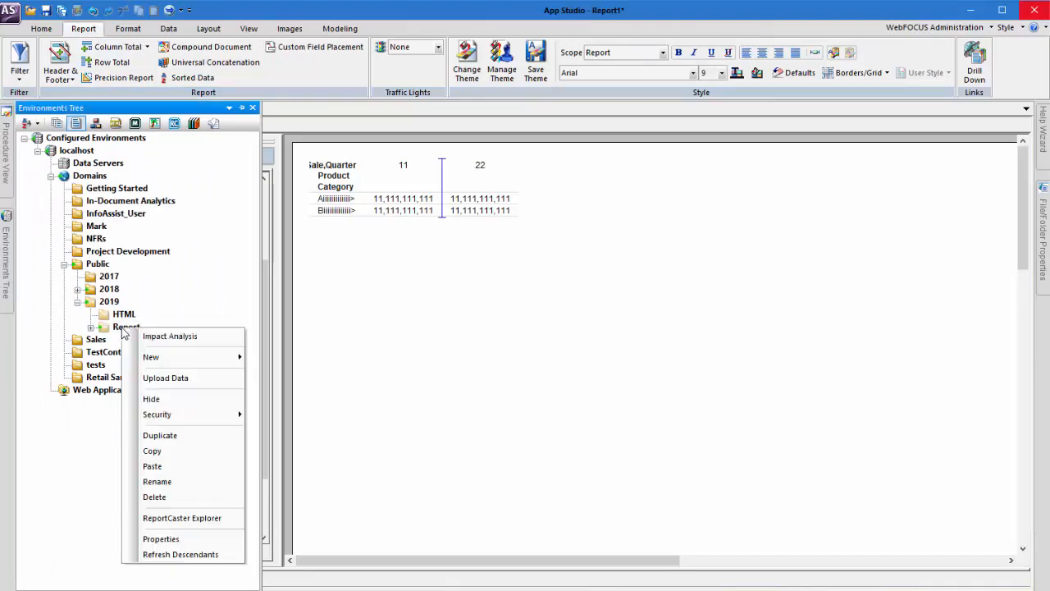
mouse_move(179, 357)
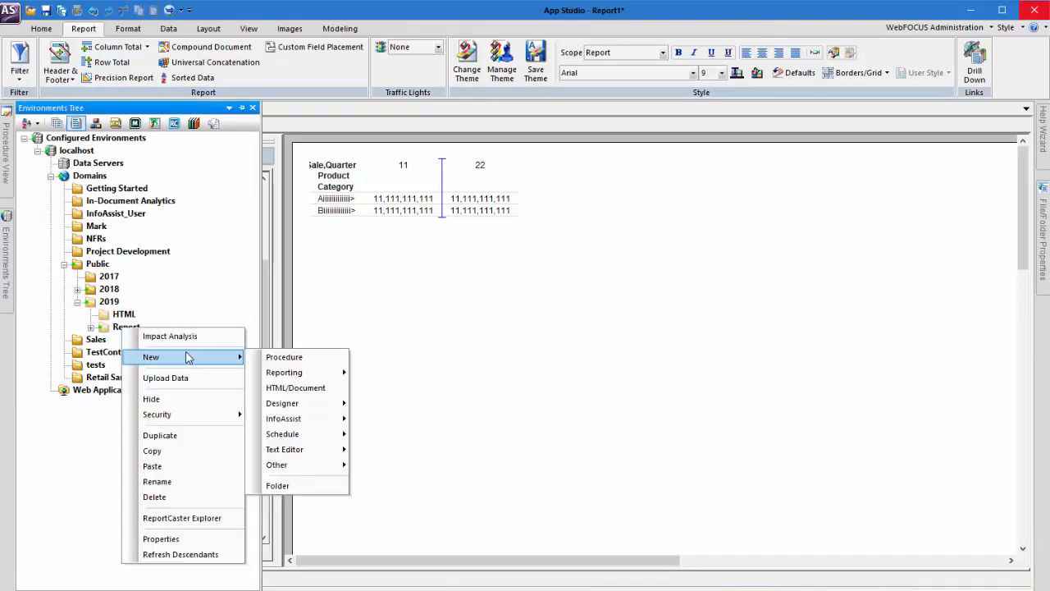
mouse_move(318, 422)
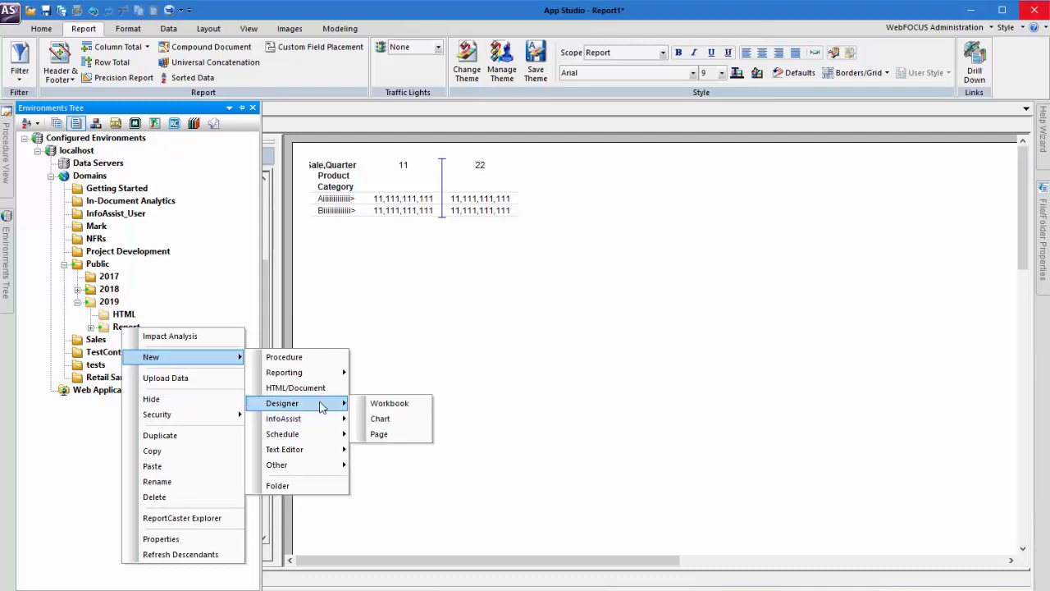
- Create a chart in the Public/2019/Report folder using the wf_retail_lite.mas data source from the ibisamp application folder
left_click(45, 31)
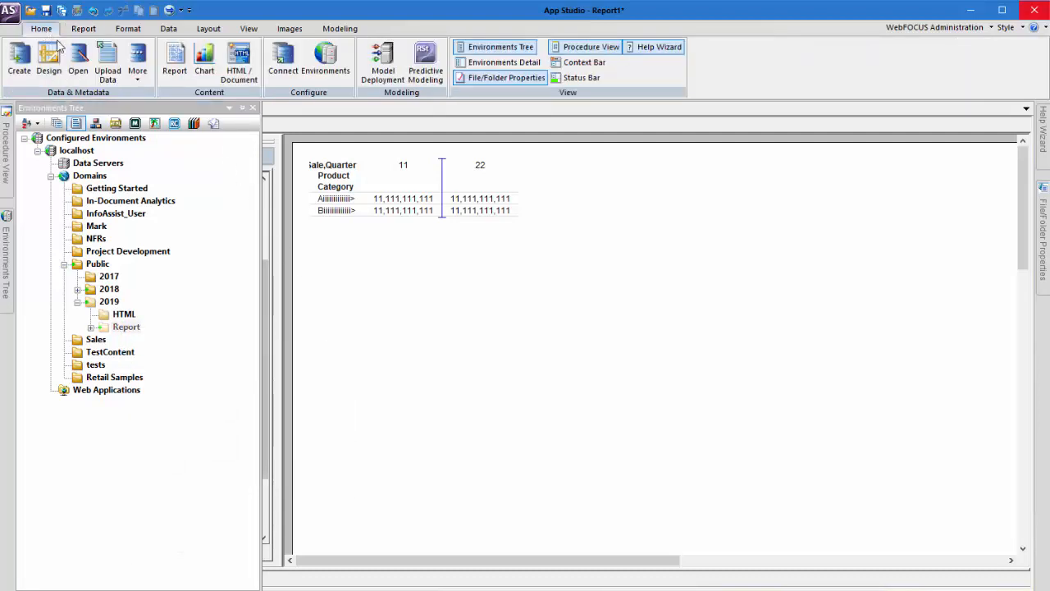
left_click(204, 59)
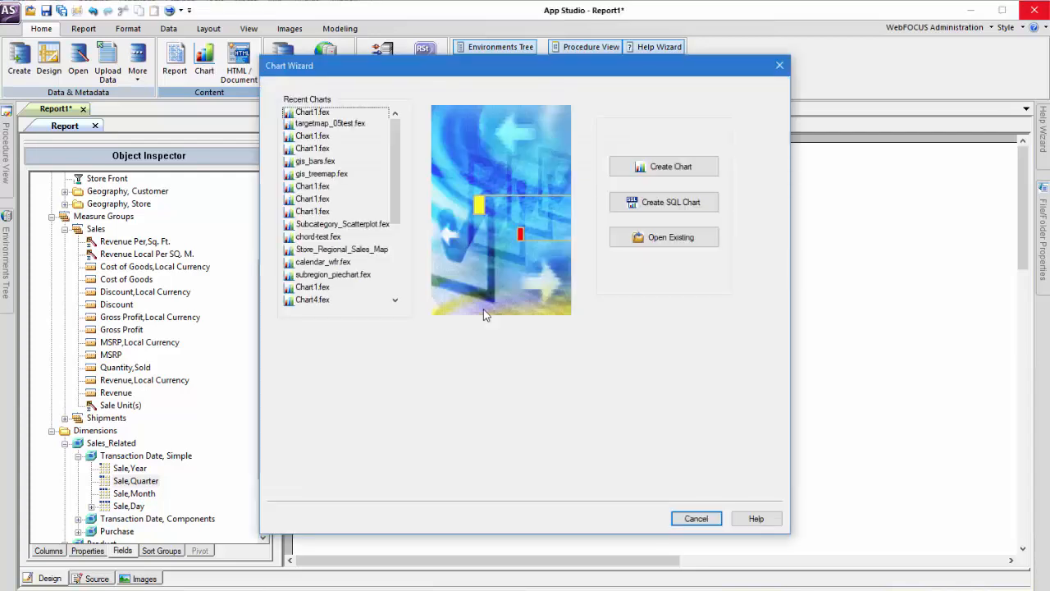
left_click(685, 165)
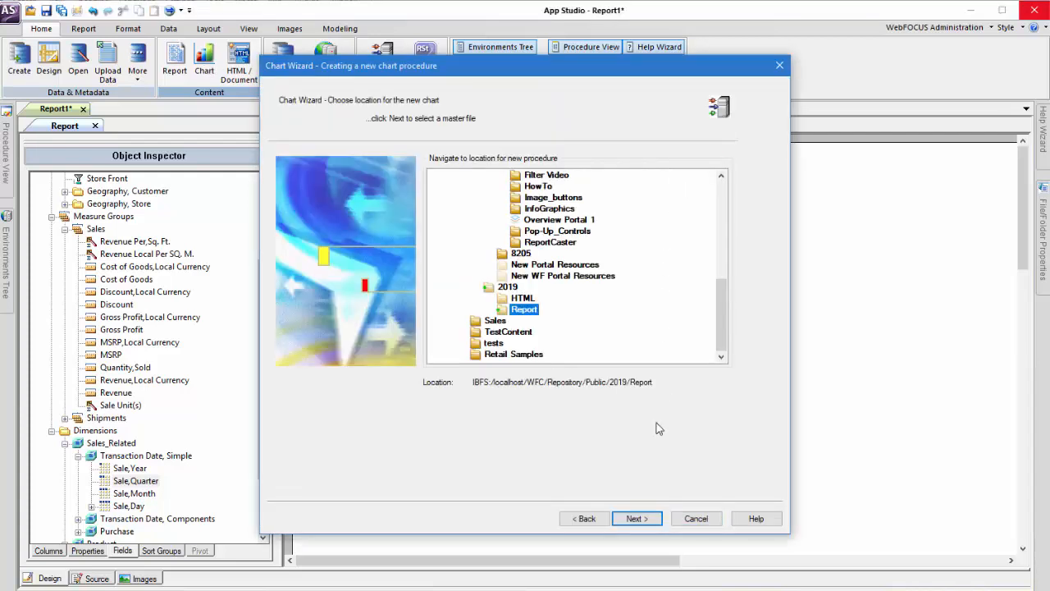
left_click(638, 518)
double_click(338, 156)
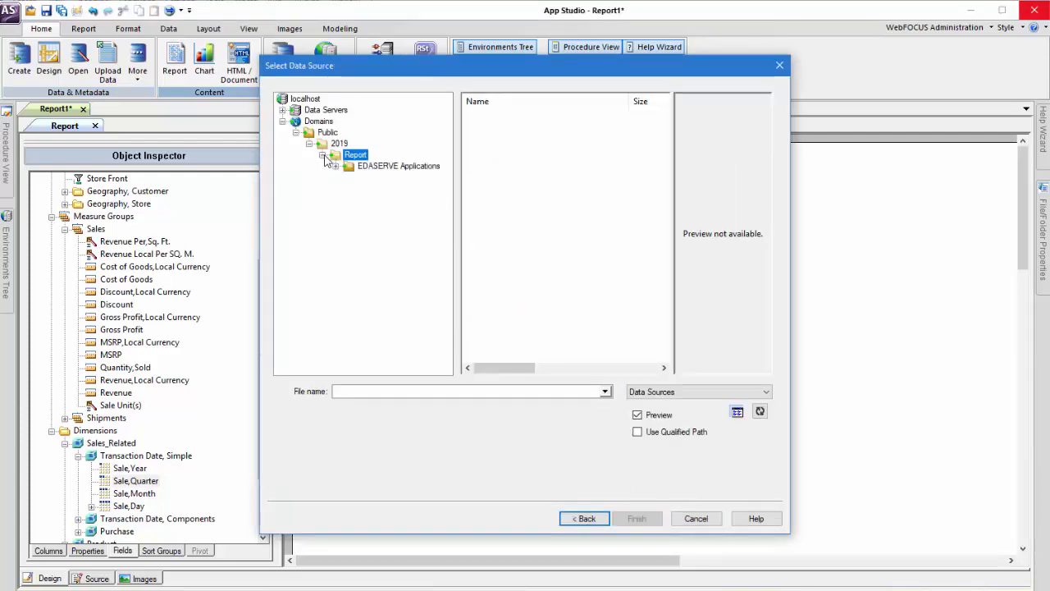
left_click(336, 165)
left_click(382, 211)
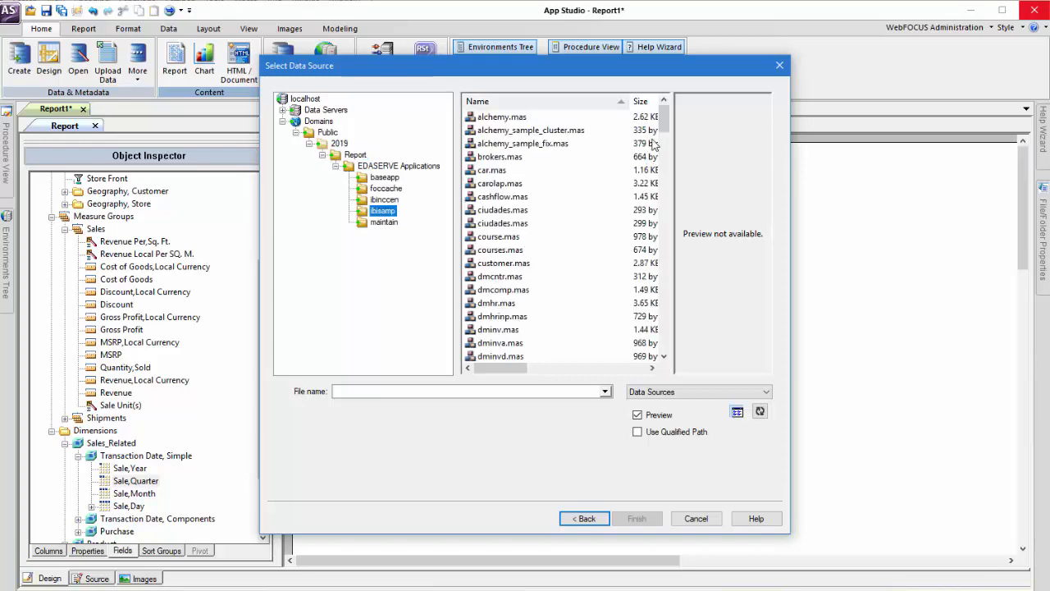
left_click_drag(664, 119, 656, 314)
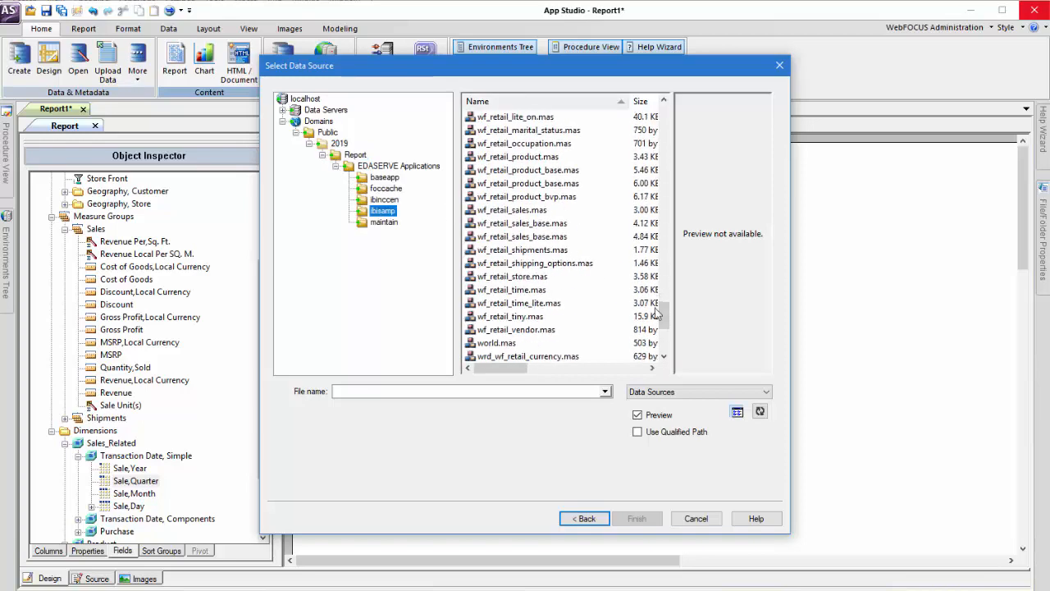
double_click(539, 119)
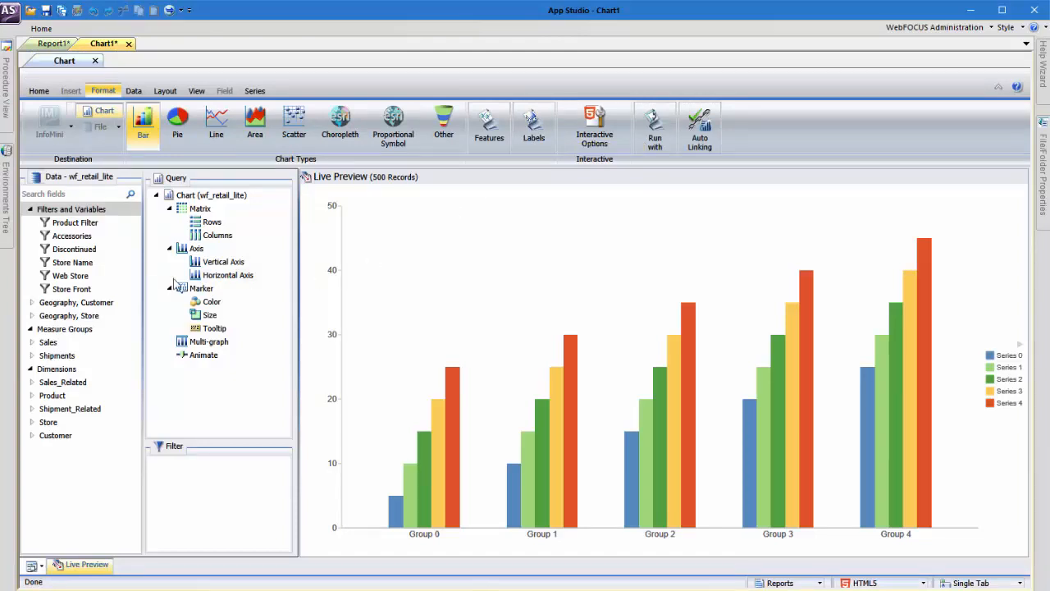
- Add the Revenue field to the chart's vertical axis and Product,Category to its horizontal axis
left_click(32, 342)
left_click_drag(69, 514, 217, 275)
scroll(74, 410, "down", 2)
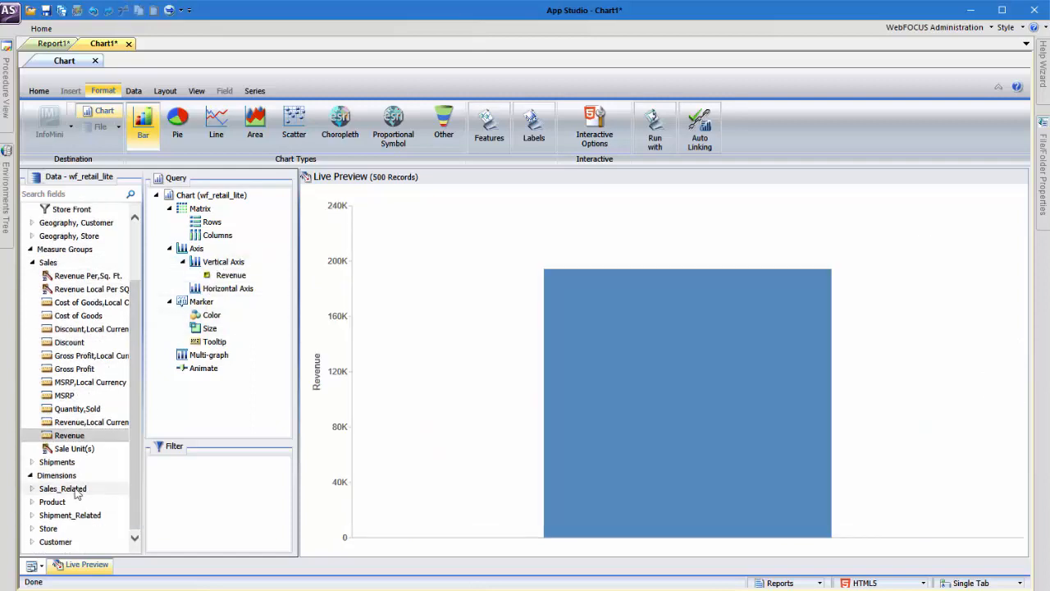
left_click(31, 501)
left_click_drag(82, 515, 231, 290)
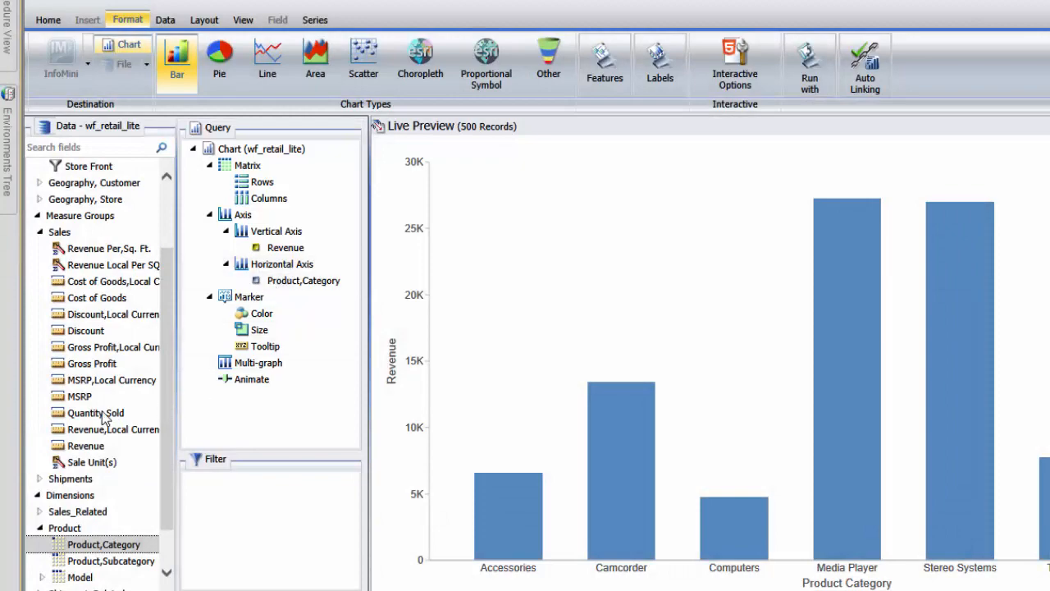
- Try coloring the chart's bars by Quantity,Sold, and delete that field from the Color marker
mouse_move(95, 412)
left_mouse_down()
mouse_move(242, 355)
mouse_move(261, 314)
left_mouse_up()
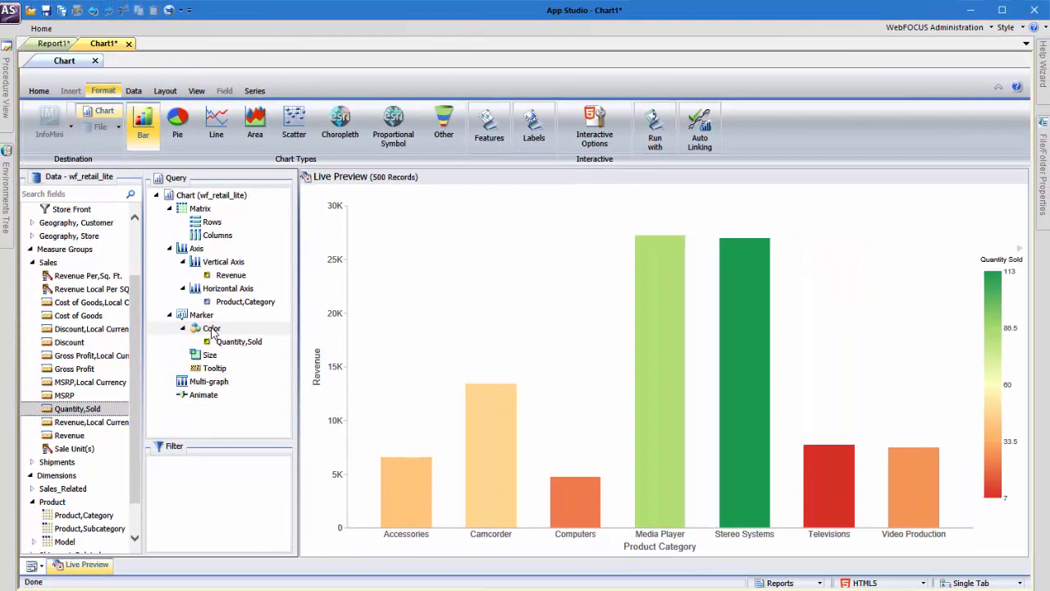
right_click(223, 342)
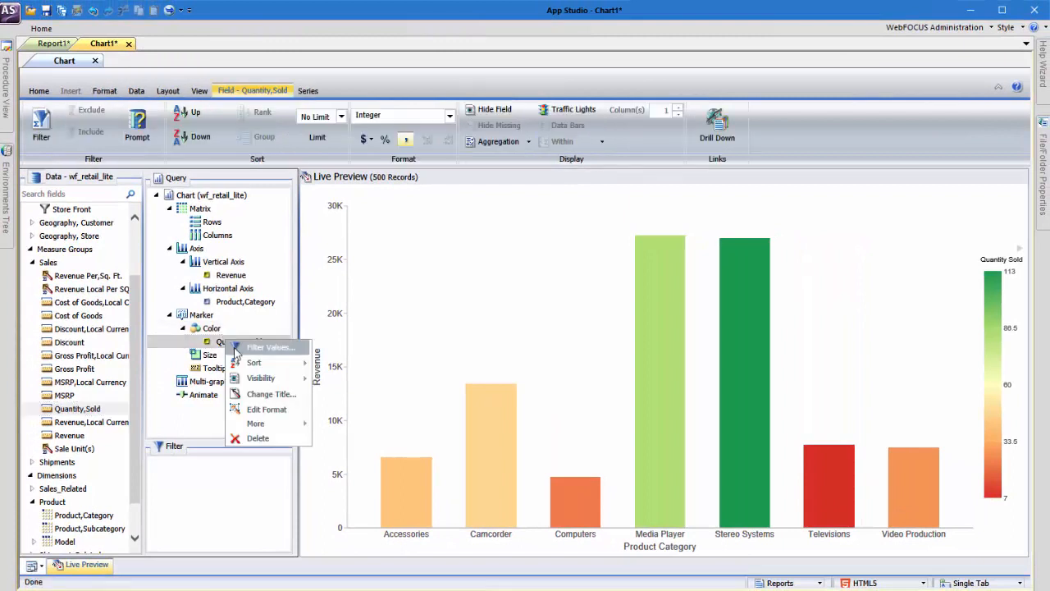
left_click(267, 443)
- Color the chart's bars by the Customer,Business,Region field from the Customer dimension
scroll(137, 486, "down", 1)
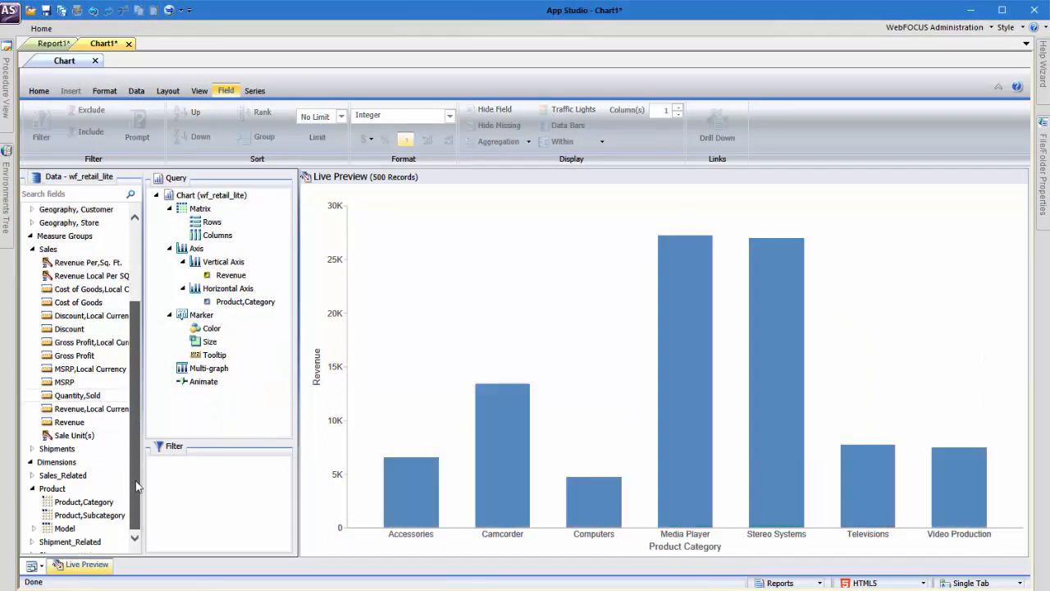
scroll(107, 476, "down", 3)
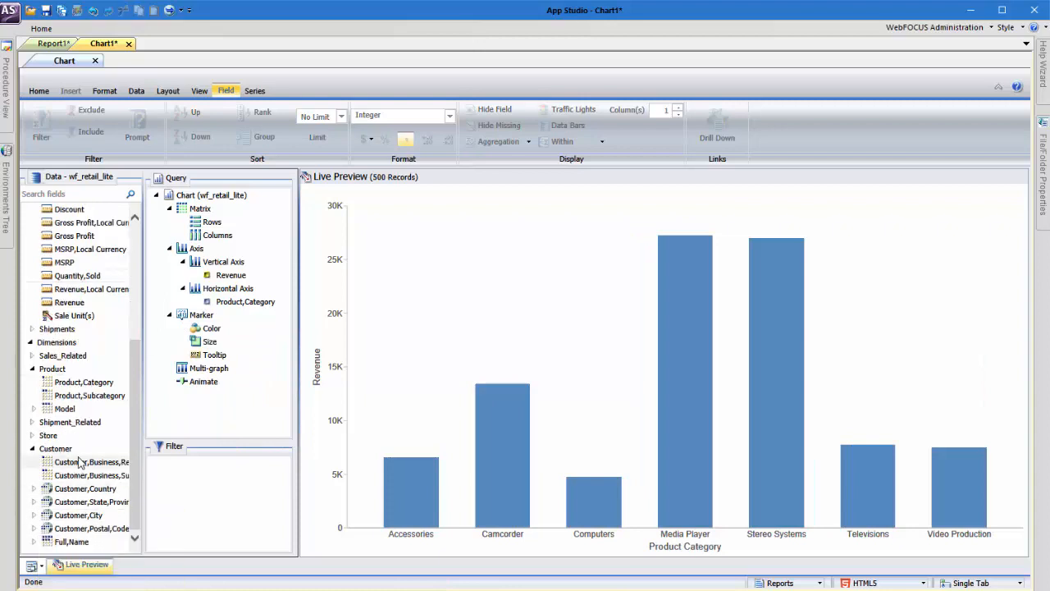
mouse_move(79, 462)
left_mouse_down()
mouse_move(168, 458)
mouse_move(215, 355)
mouse_move(212, 330)
left_mouse_up()
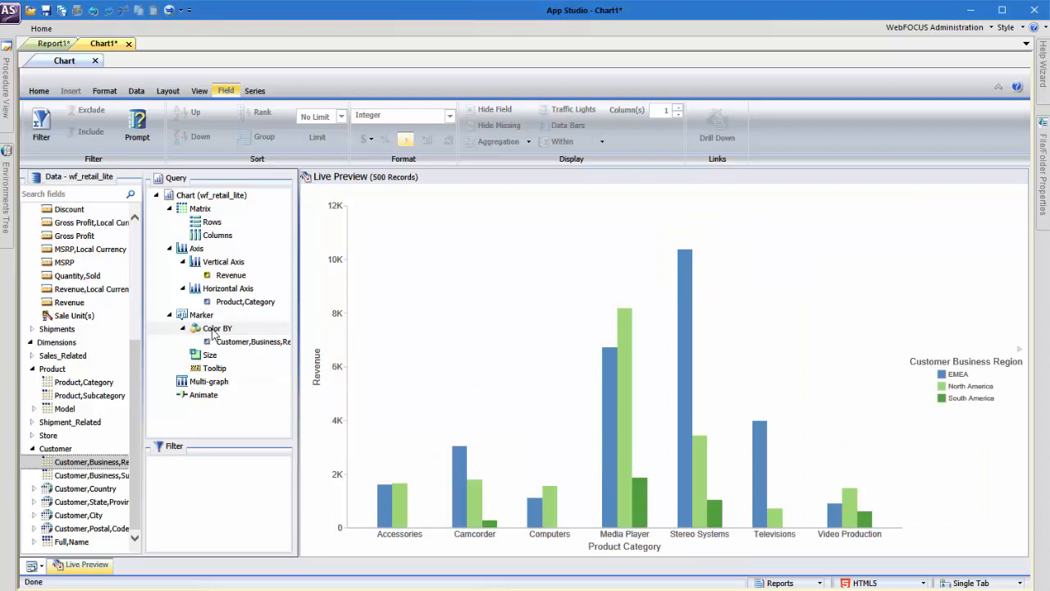
- Change the chart type to Bar Stacked, with vertical stacked bars
left_click(104, 90)
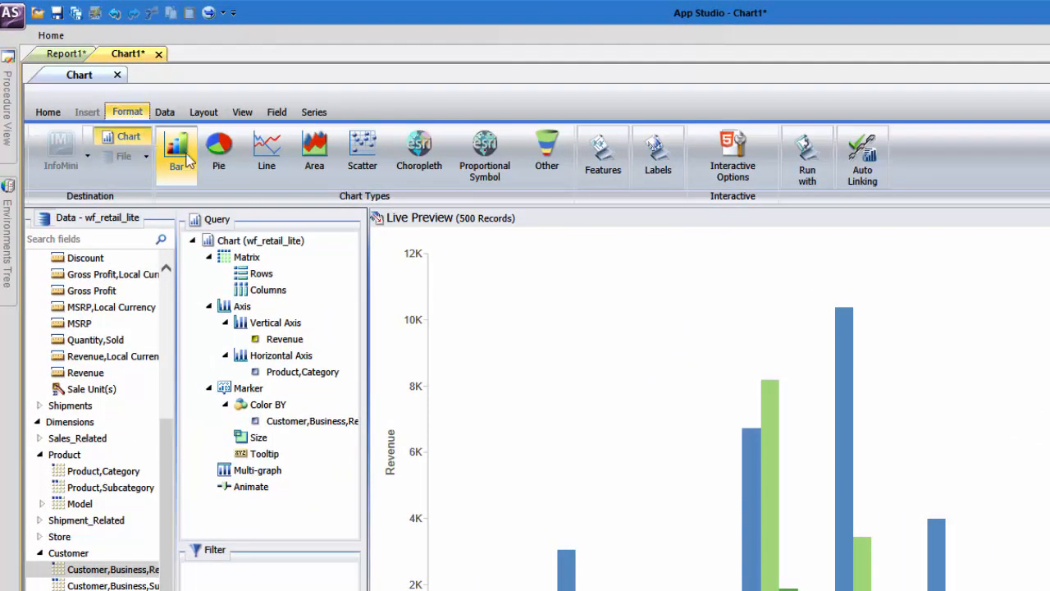
left_click(547, 160)
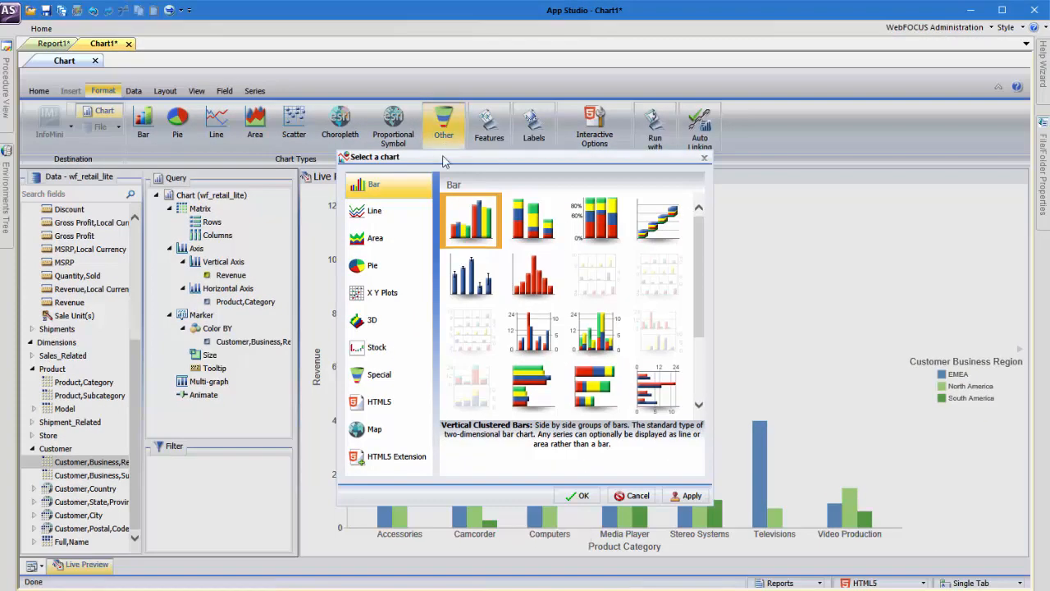
left_click(525, 228)
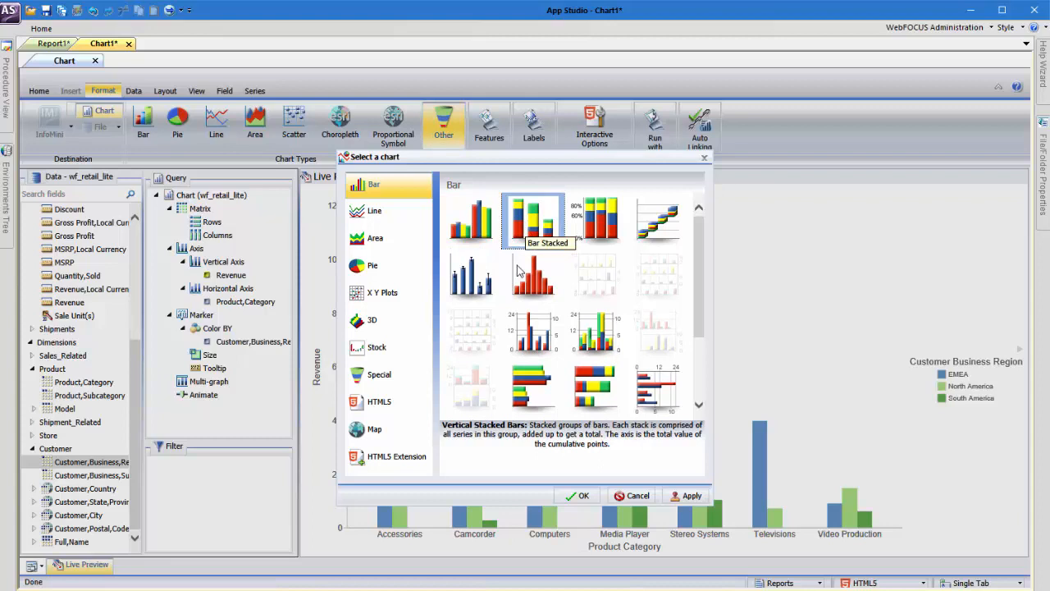
left_click(579, 497)
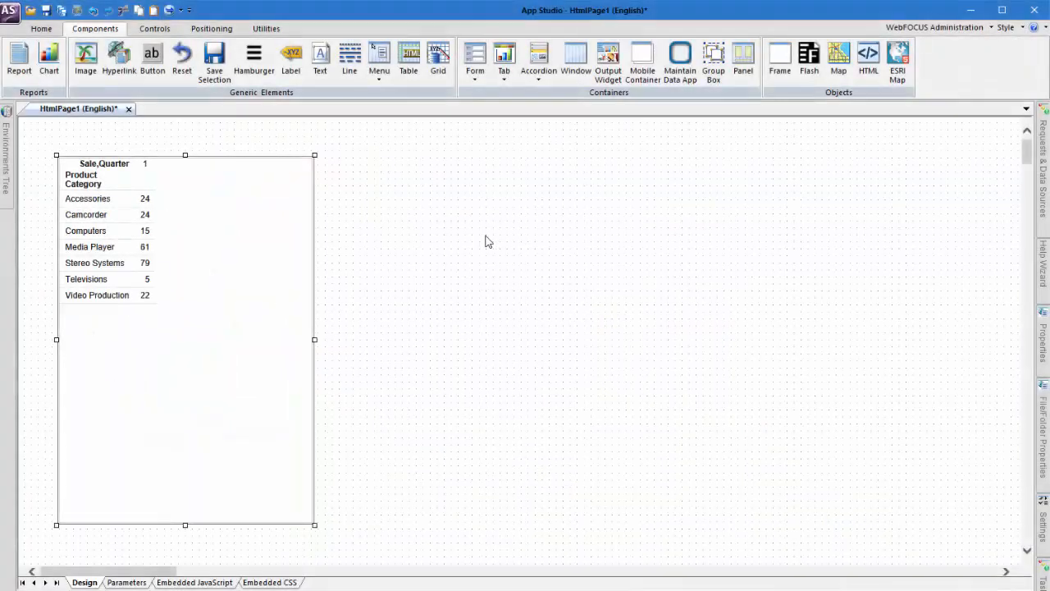
- Draw a chart component beside the report on the HTML page and reference the existing procedure simple_bar.fex from Public/2019/Report
left_click(63, 71)
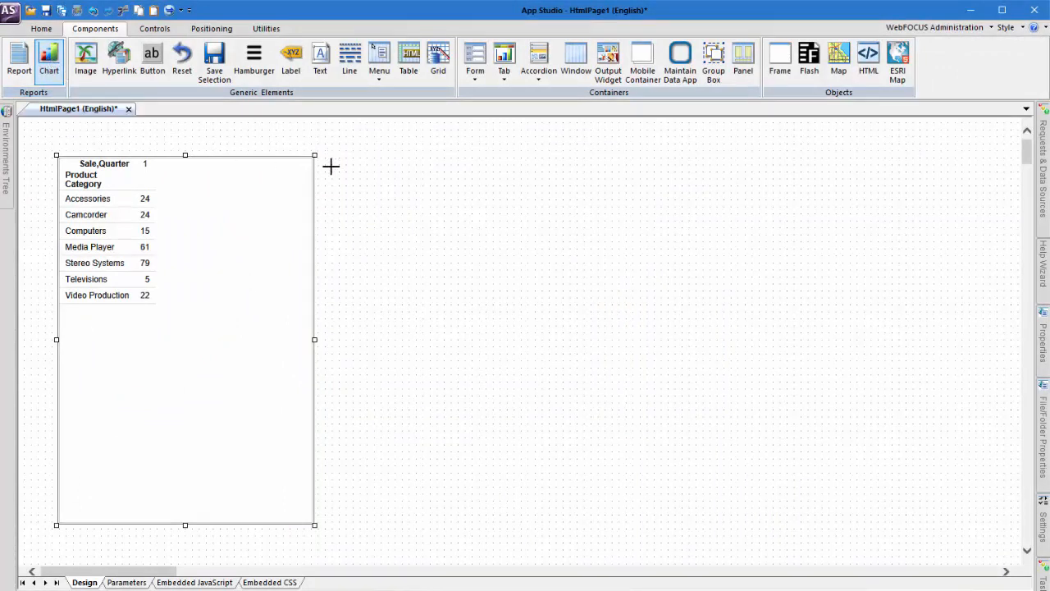
left_click_drag(327, 155, 665, 525)
right_click(481, 302)
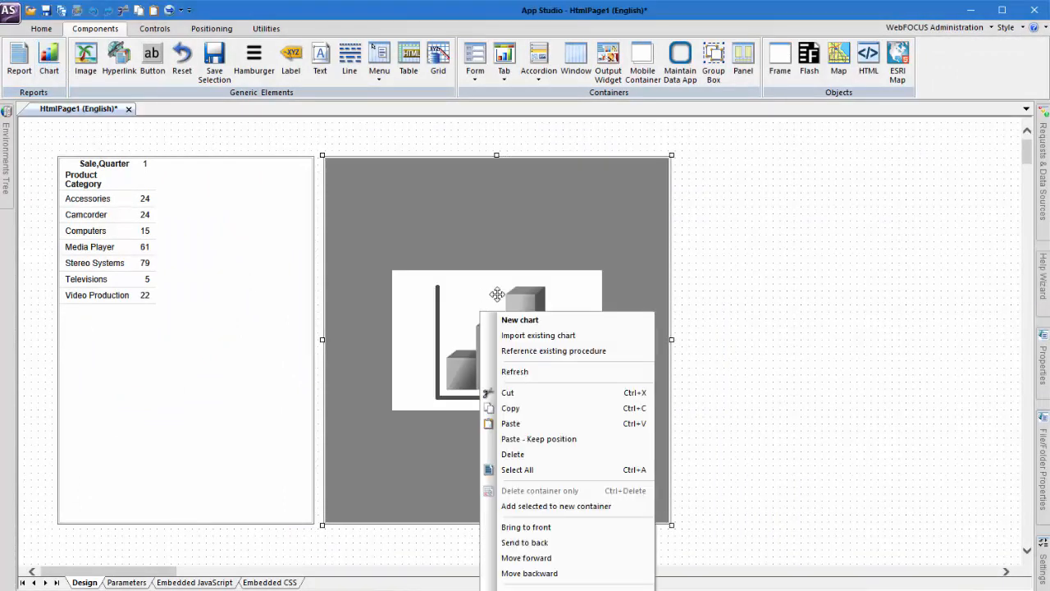
left_click(531, 354)
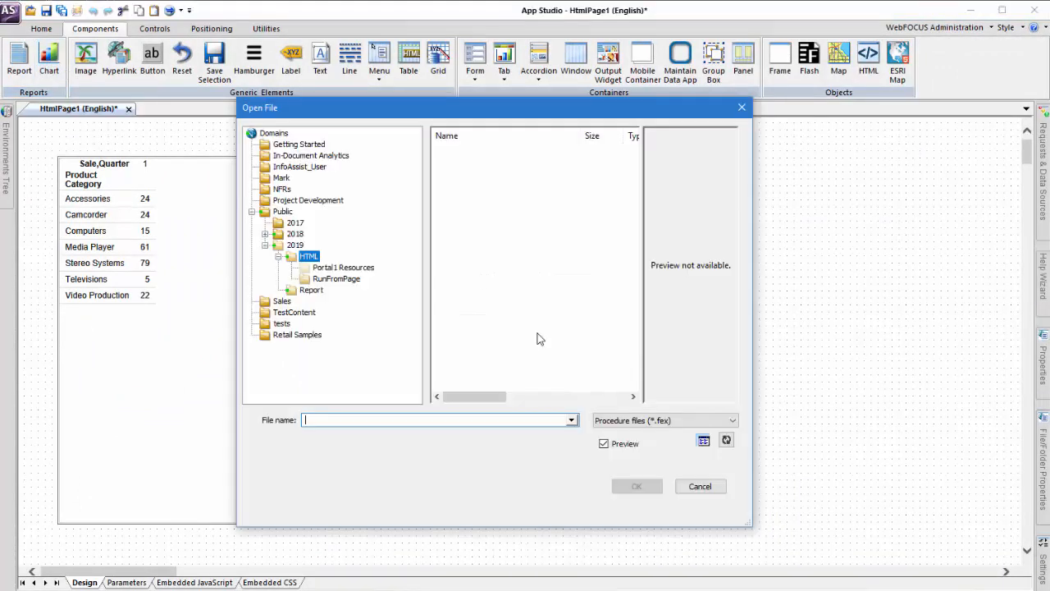
left_click(310, 290)
left_click(472, 179)
left_click(636, 486)
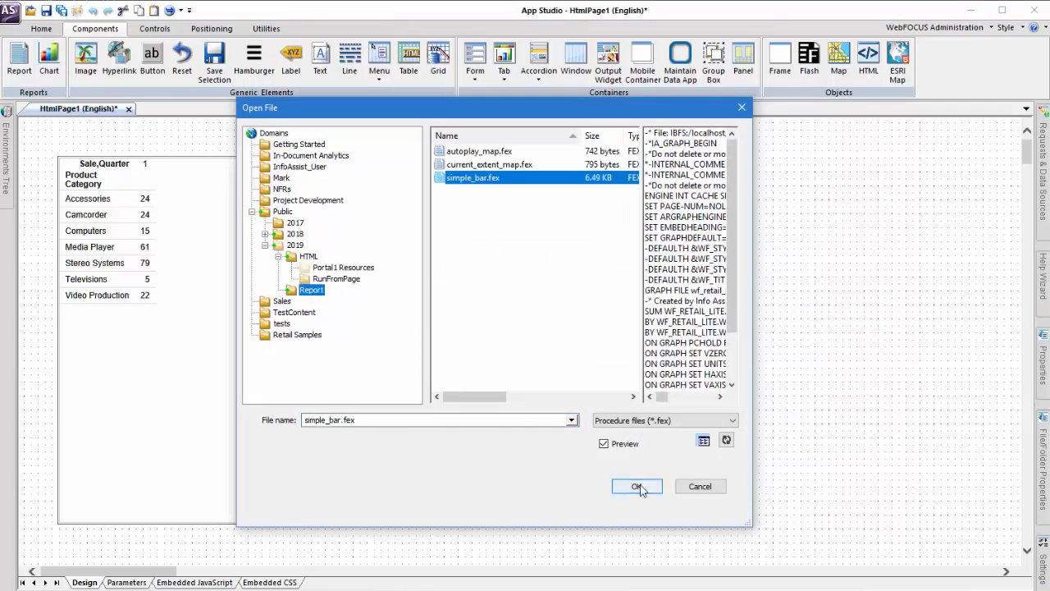